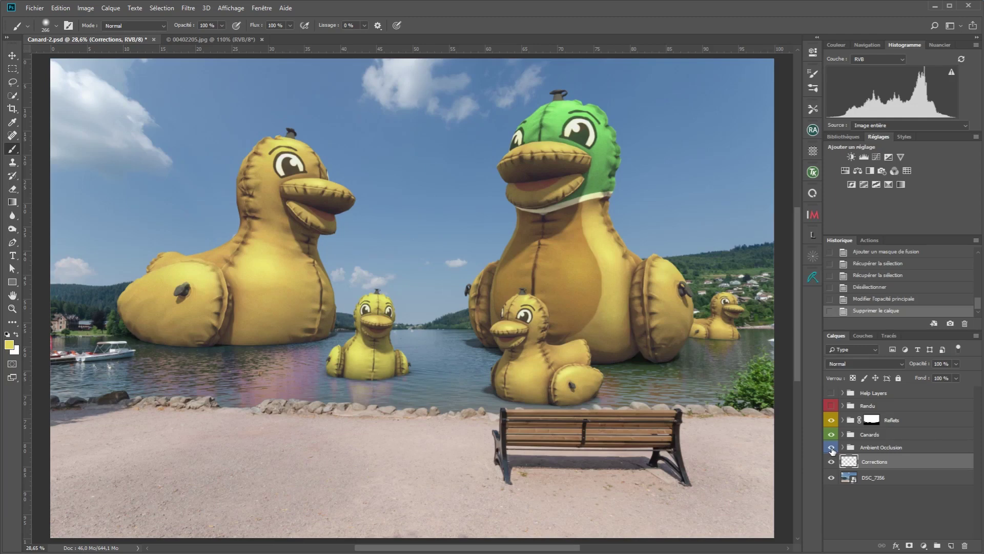
- Hide the Reflets, Canards and Ambient Occlusion groups and show them again to review what each contributes to the composite
left_click_drag(832, 450, 833, 420)
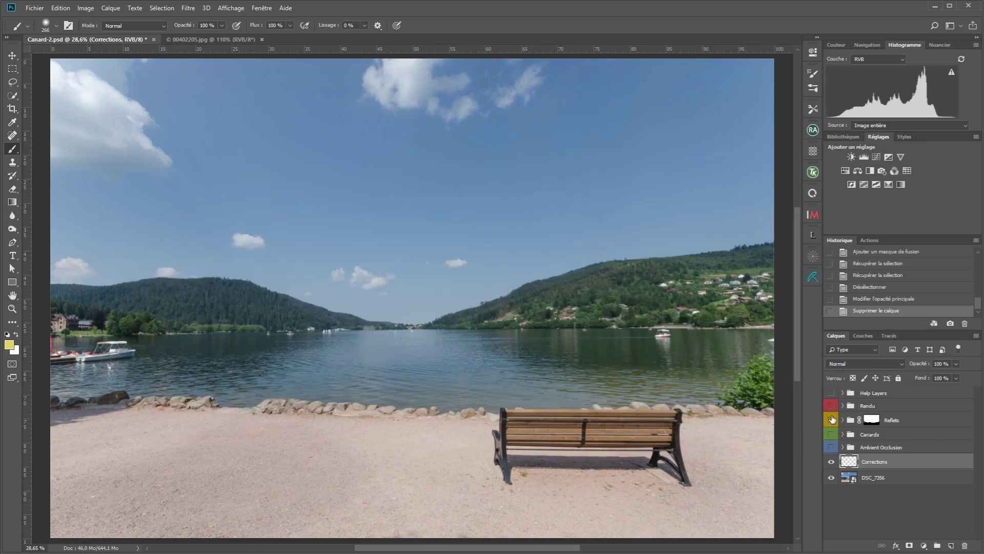
left_click(832, 434)
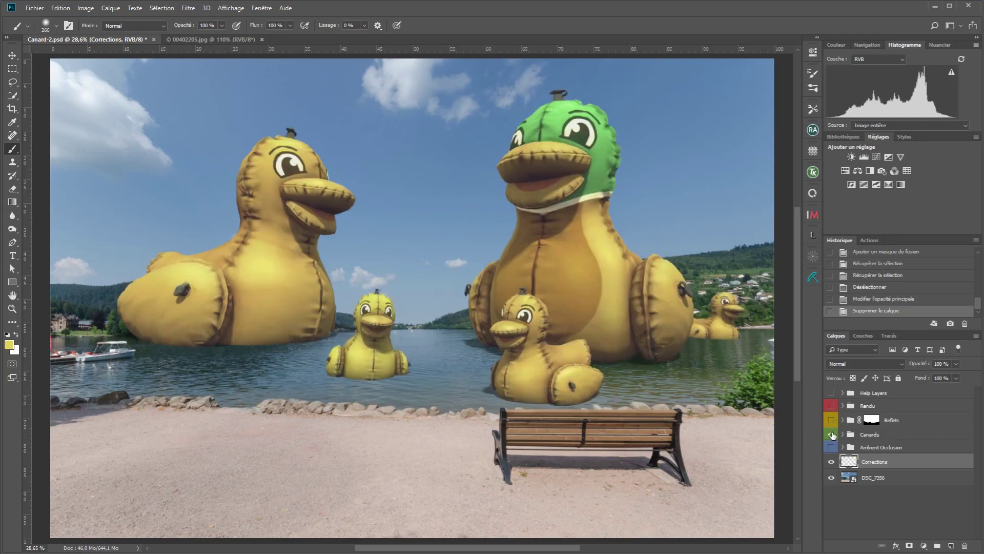
left_click(832, 448)
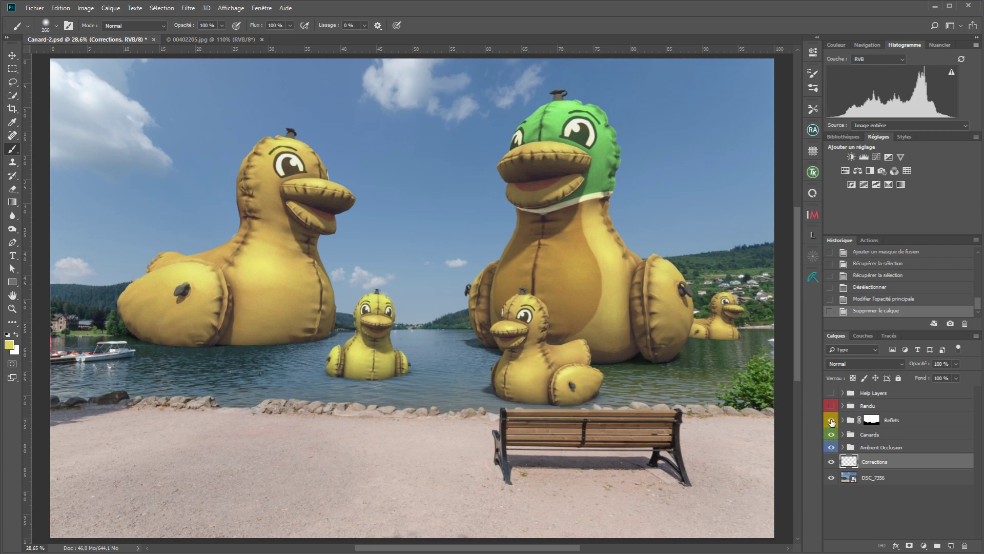
left_click(832, 421)
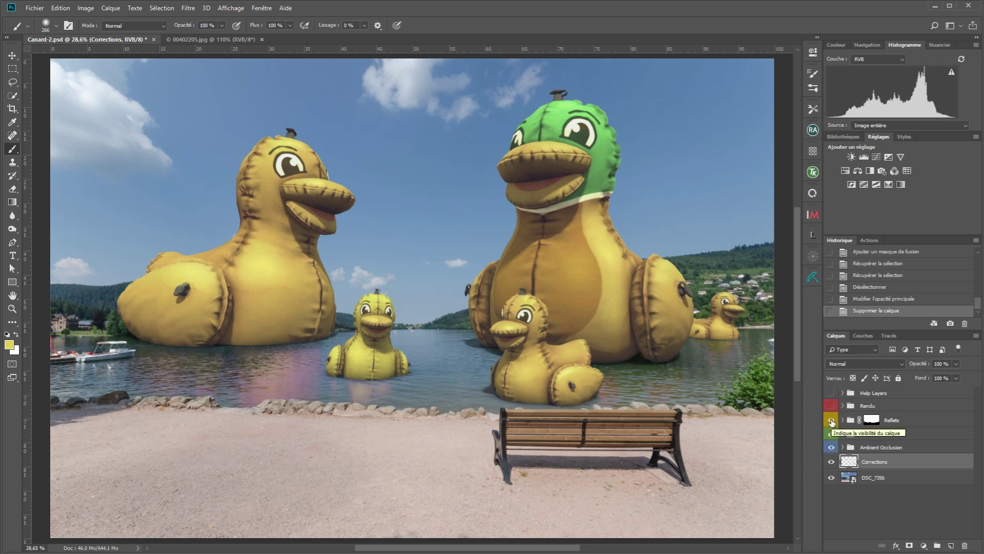
scroll(336, 364, "up", 3)
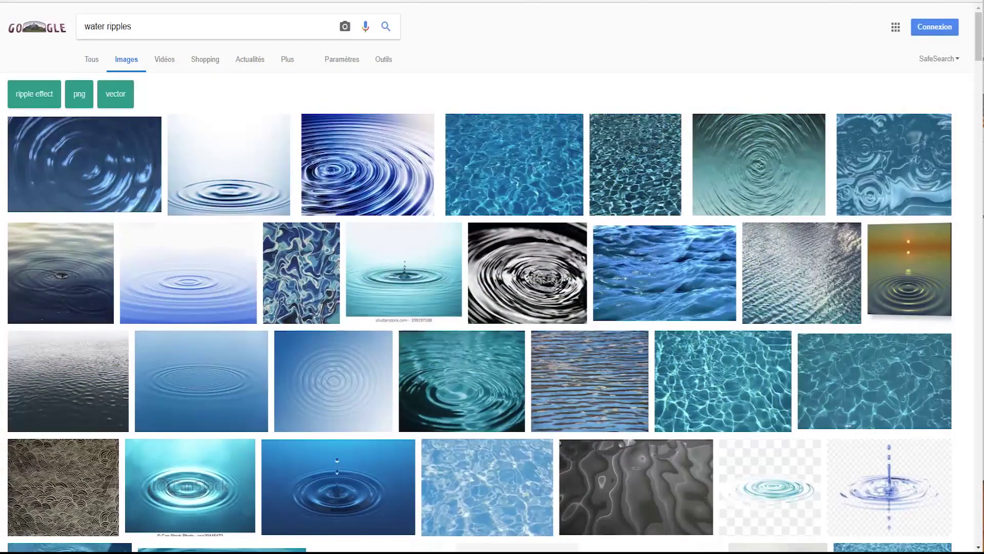
- Switch to the browser and look through the Google Images results for water ripples to find ripple textures
scroll(978, 518, "down", 20)
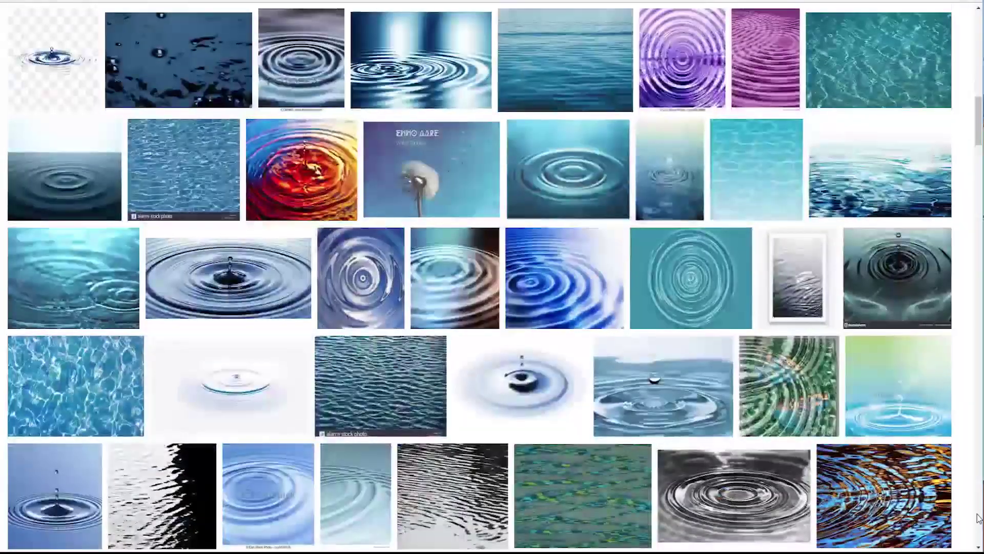
scroll(978, 517, "down", 15)
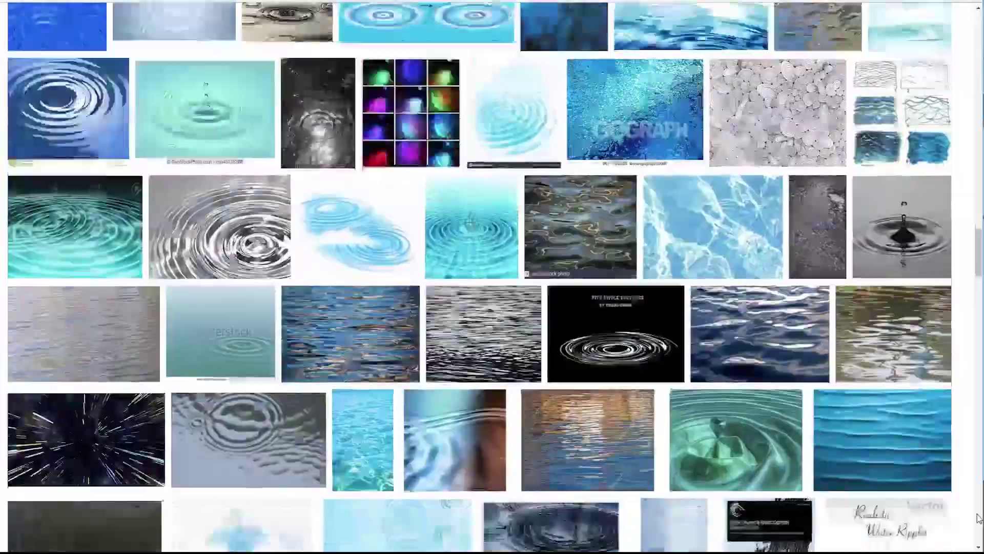
scroll(979, 518, "down", 15)
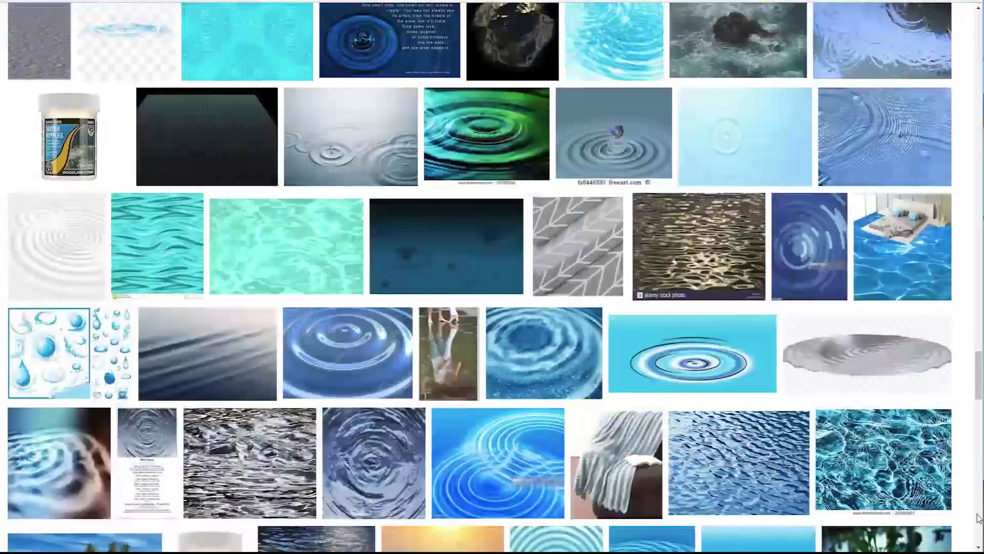
scroll(977, 518, "down", 15)
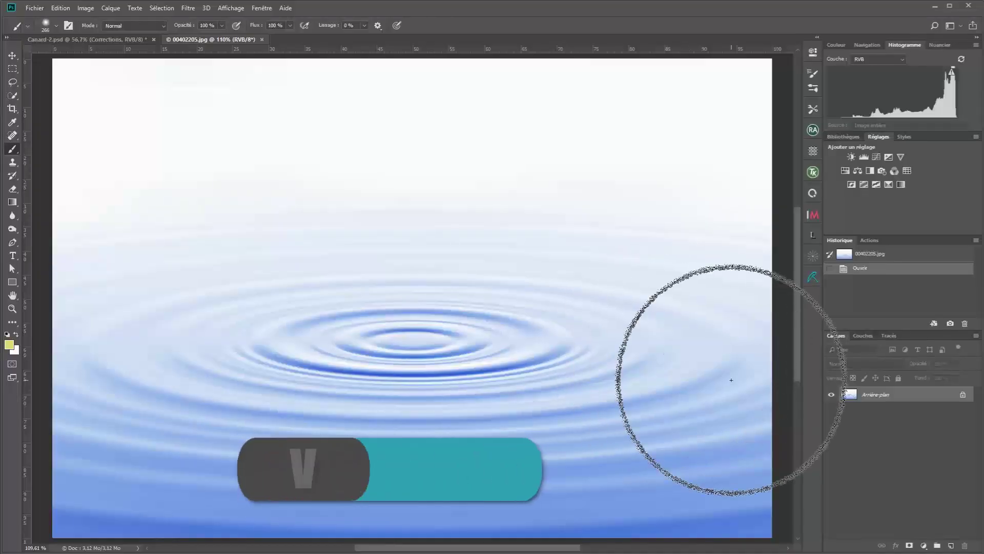
- Copy the ripple image from 00402205.jpg into Canard-2.psd as a layer behind the small middle duck
left_click_drag(866, 386, 376, 331)
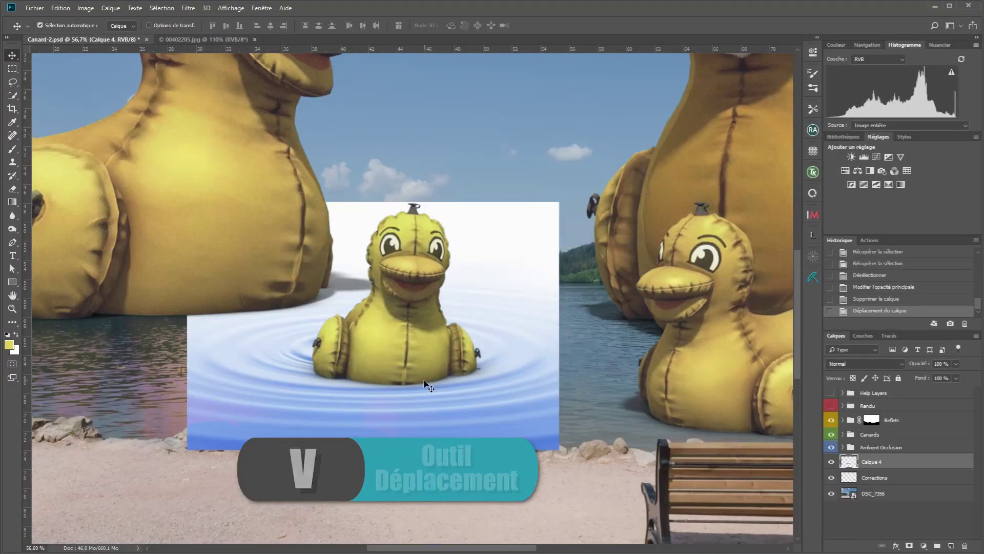
scroll(426, 382, "down", 3)
scroll(426, 382, "down", 1)
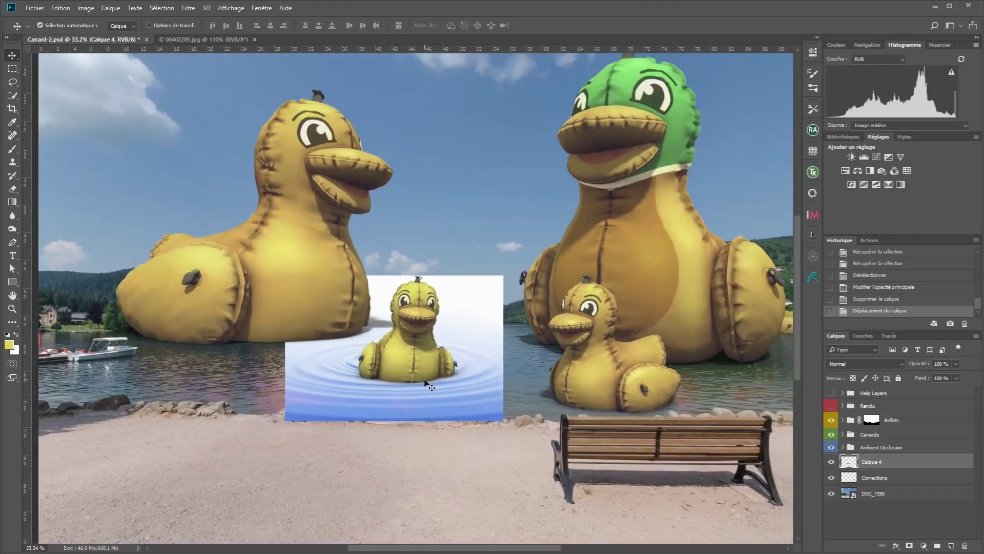
- Free-transform the ripple layer: narrow its upper edge in perspective and flatten it to about 40% height on the water
key("ctrl+t")
right_click(464, 306)
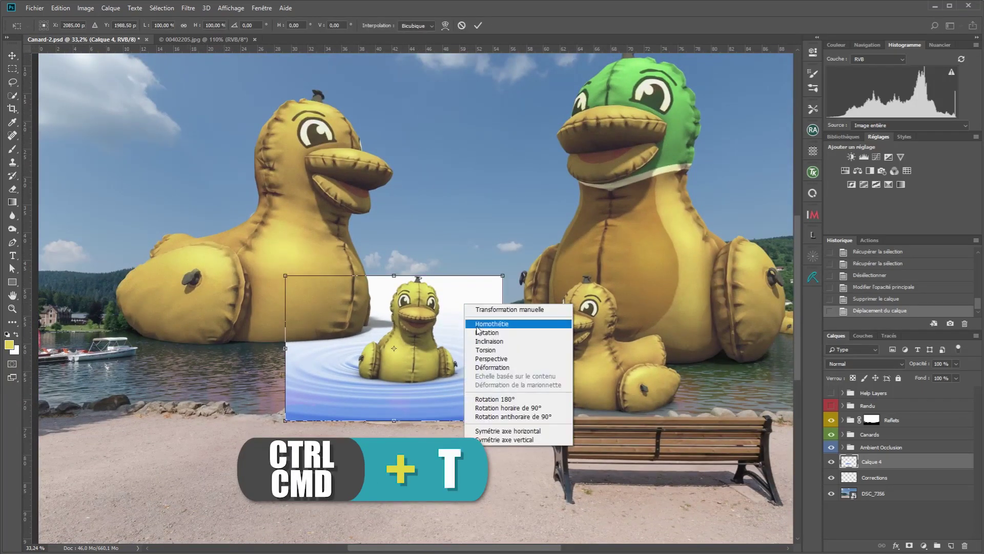
key("Escape")
left_click_drag(500, 275, 446, 276)
right_click(400, 338)
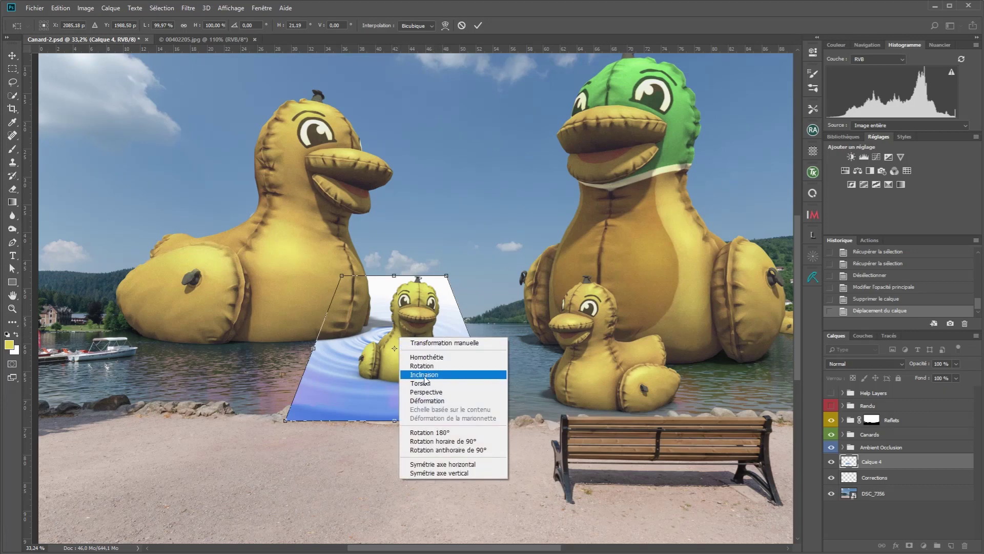
key("Escape")
left_click_drag(396, 283, 408, 365)
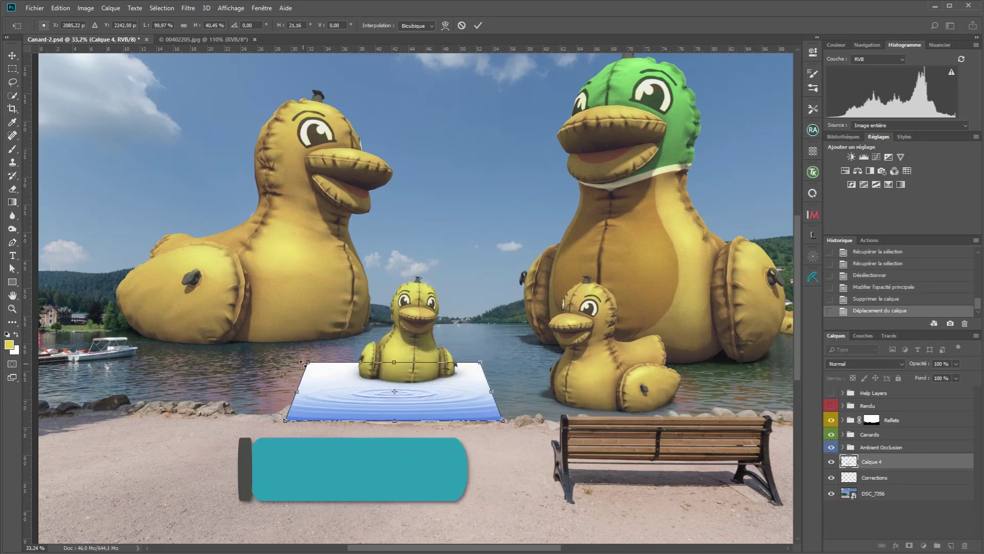
- Distort the ripple layer to about 174% width and 42% height, with its far edge on the water behind the small duck
left_click_drag(307, 362, 333, 366)
left_click_drag(481, 364, 551, 394)
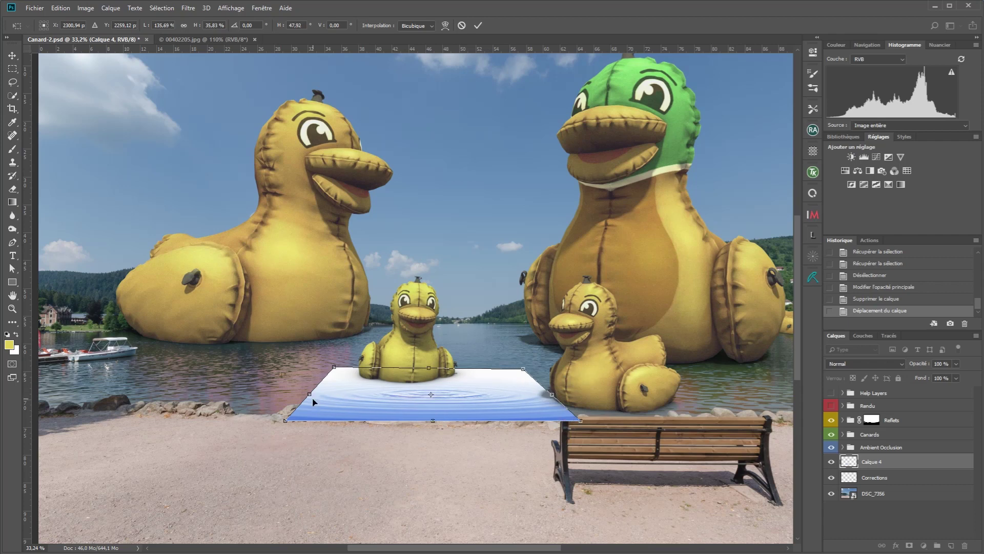
left_click_drag(303, 391, 246, 395)
left_click_drag(417, 382, 429, 371)
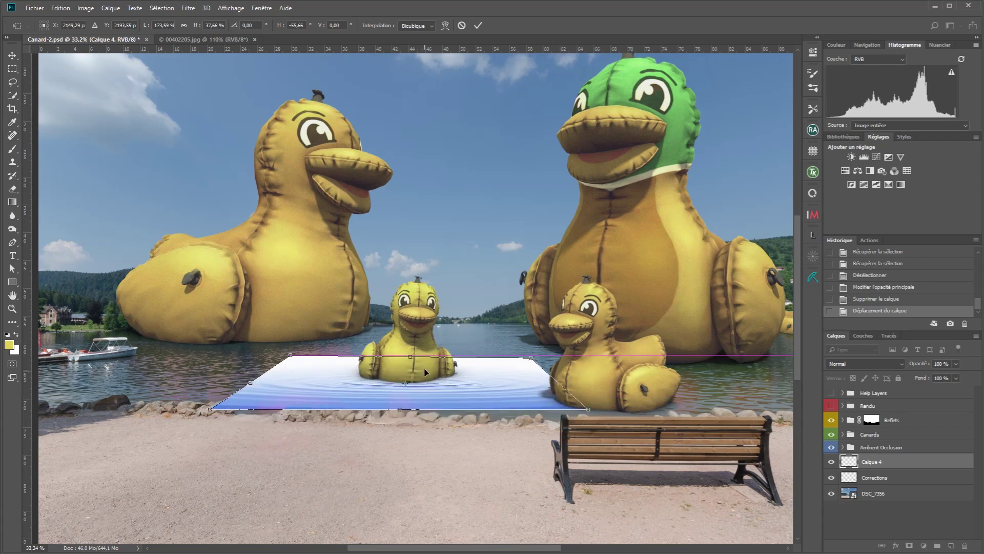
left_click_drag(293, 358, 300, 349)
left_click_drag(531, 357, 502, 353)
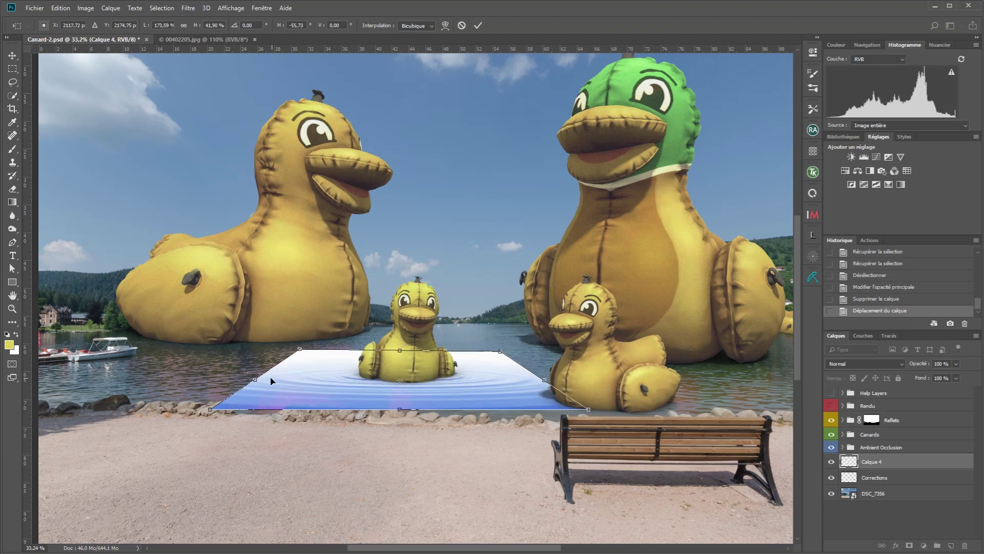
- Refine the ripple layer to about 163% width and 46% height, centre the rings around the small duck, and apply the transformation
left_click_drag(255, 381, 282, 387)
left_click_drag(544, 380, 535, 384)
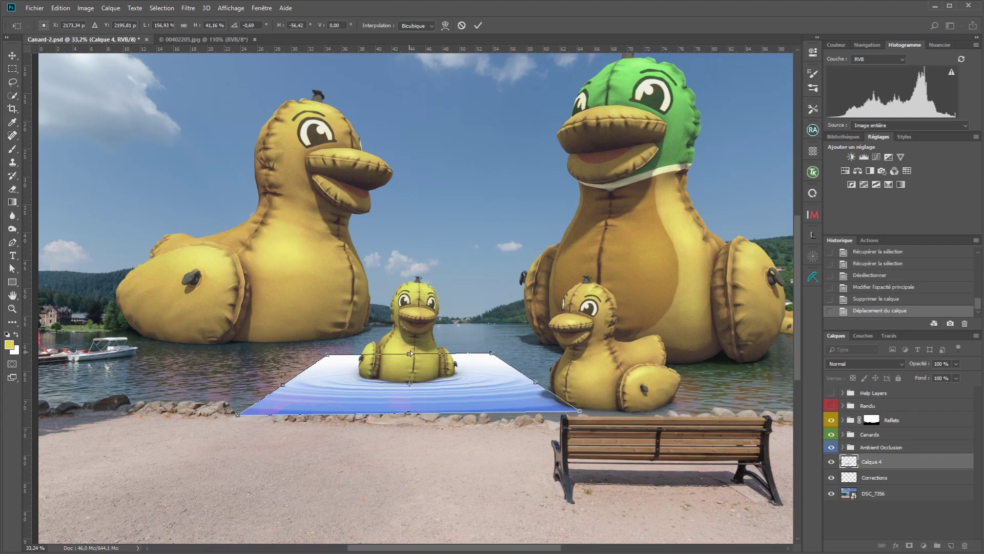
left_click_drag(413, 397, 429, 384)
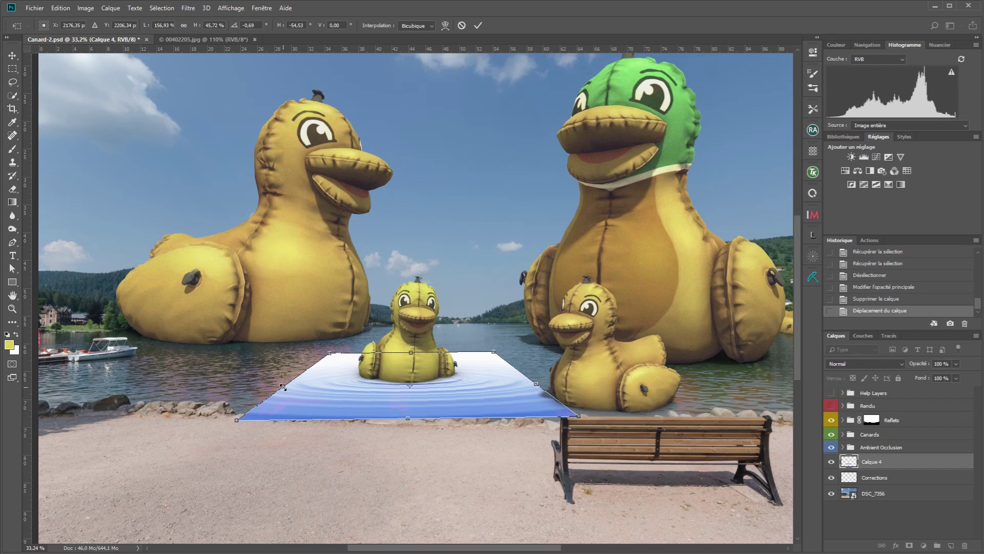
left_click_drag(282, 387, 279, 386)
left_click_drag(538, 384, 541, 383)
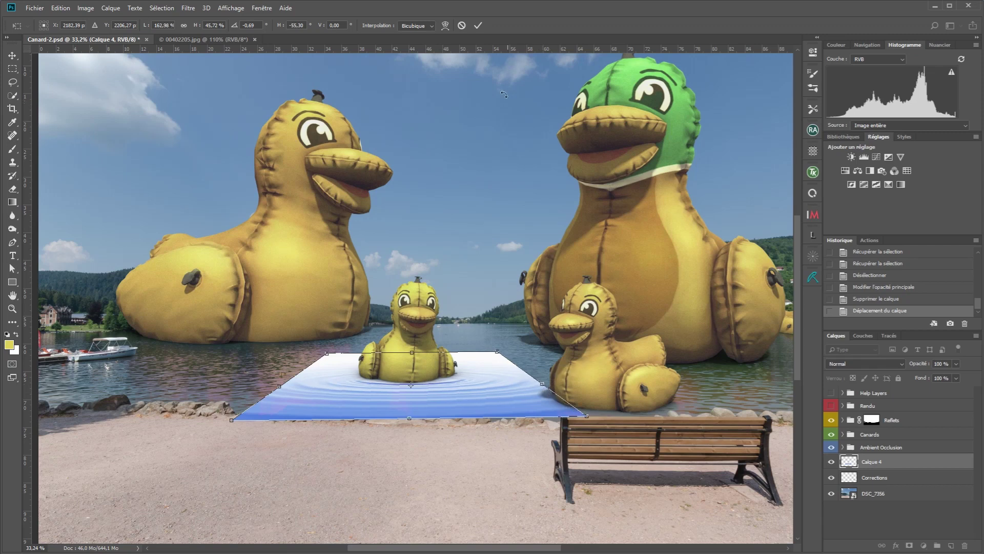
left_click(478, 26)
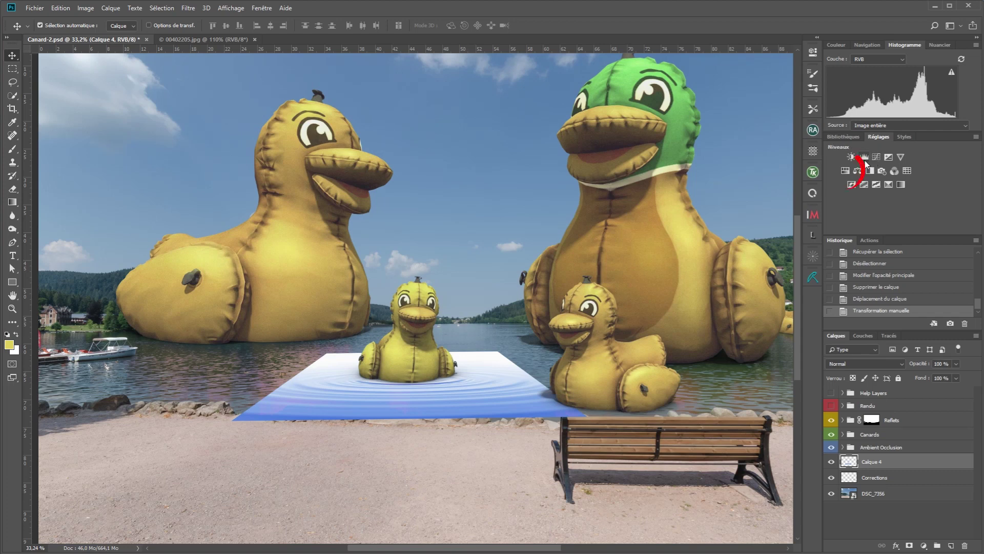
- Add a Teinte/Saturation adjustment clipped to the ripple layer and set Saturation to -100
left_click(845, 171)
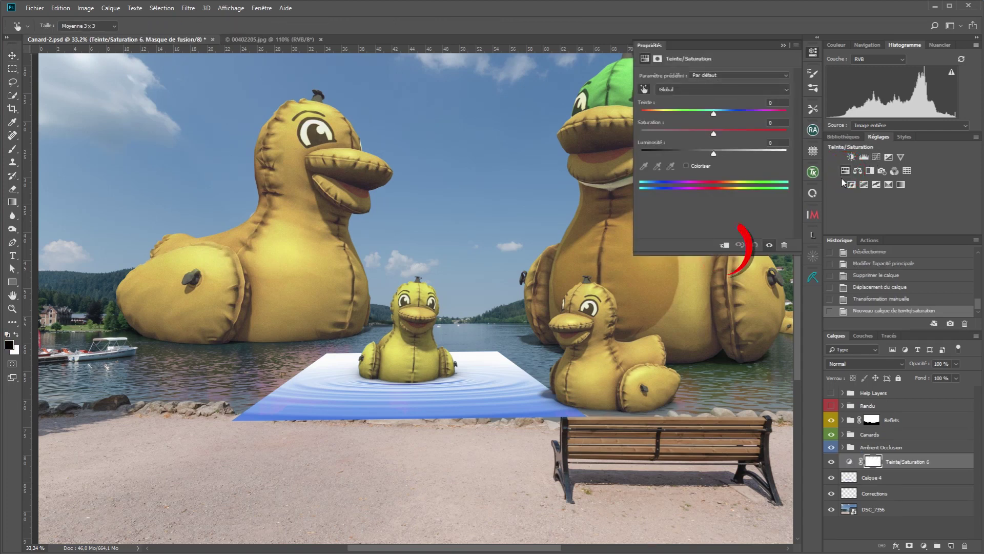
left_click(725, 246)
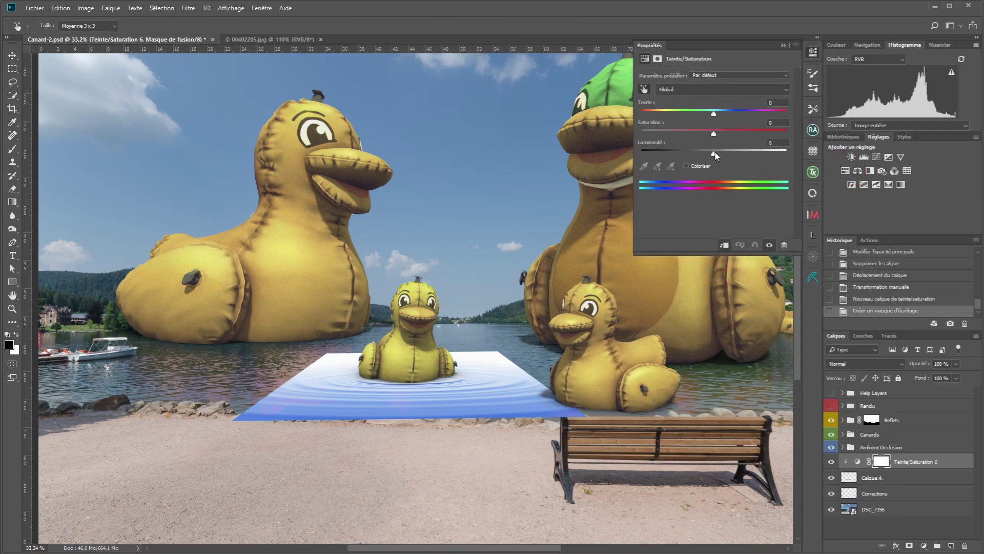
left_click_drag(713, 138, 614, 136)
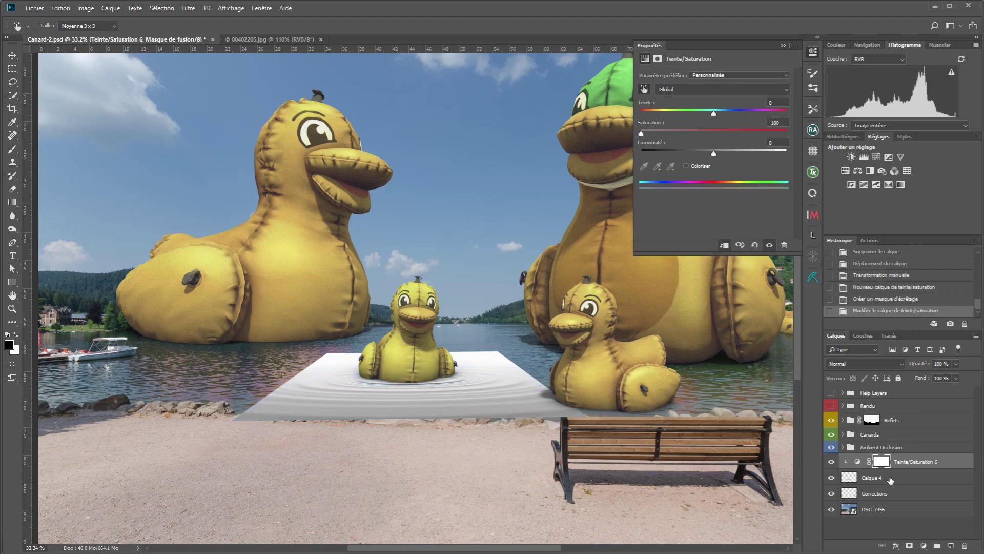
- Add a Niveaux adjustment above the Teinte/Saturation adjustment and clip it to the ripple layer
left_click(858, 463)
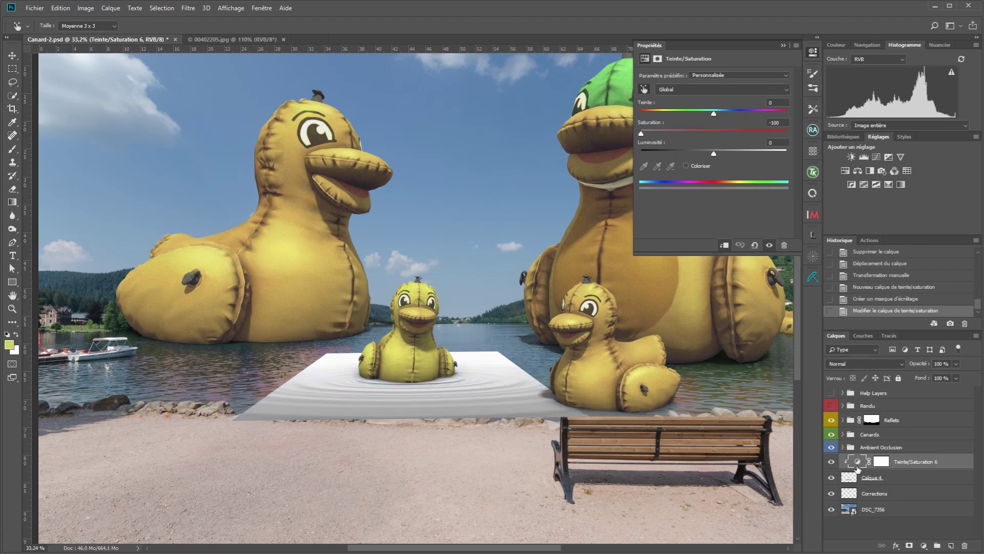
left_click(864, 156)
key("v")
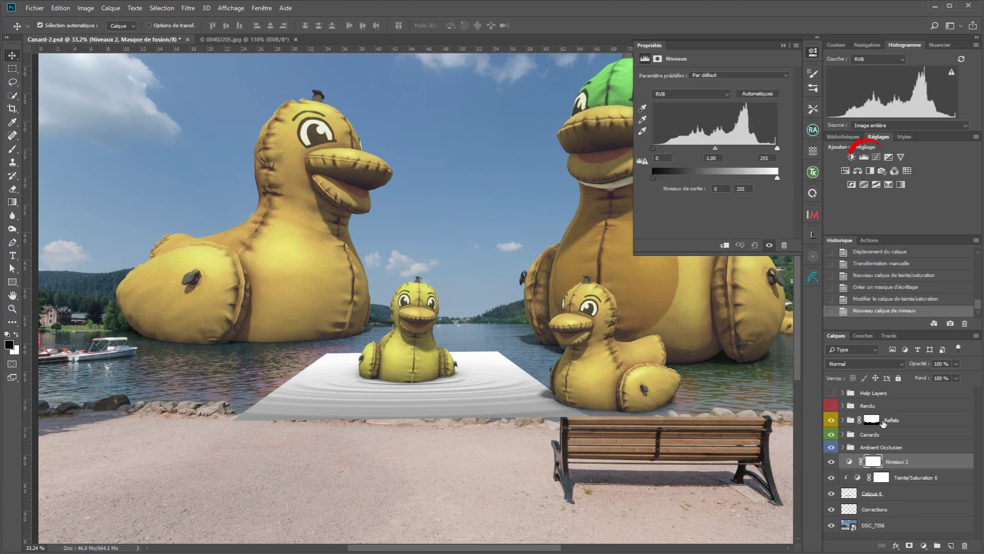
left_click(725, 246)
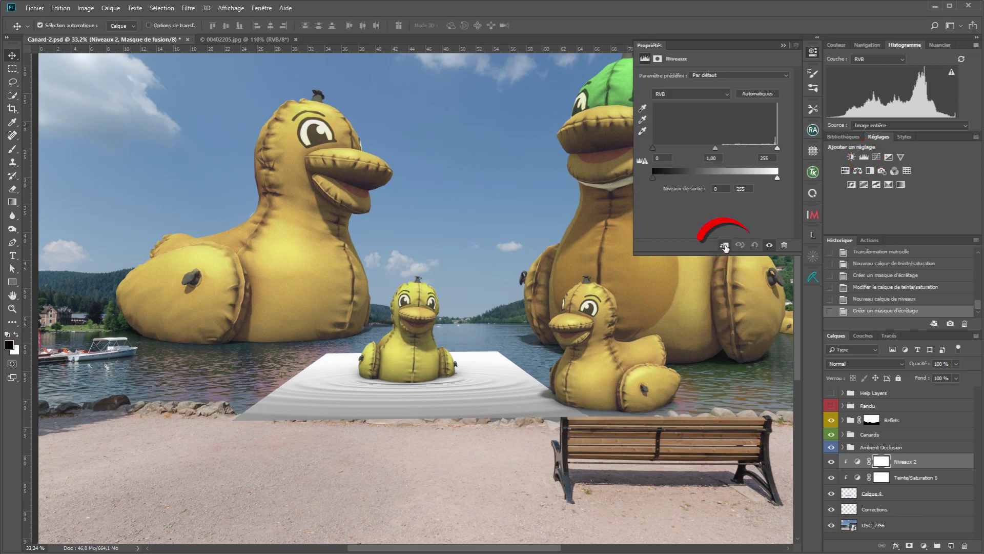
- Set the ripple layer's blend mode to Incrustation
left_click(891, 493)
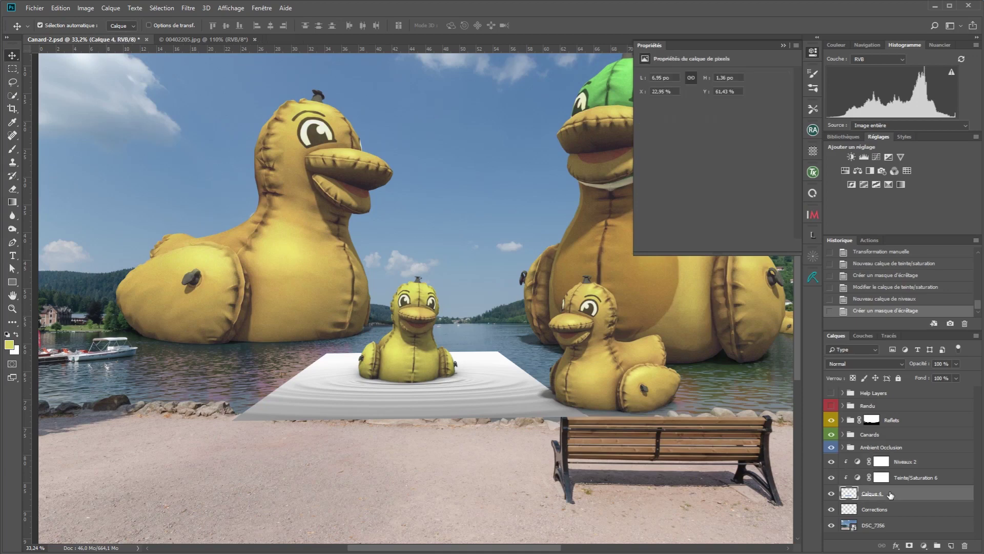
left_click(866, 363)
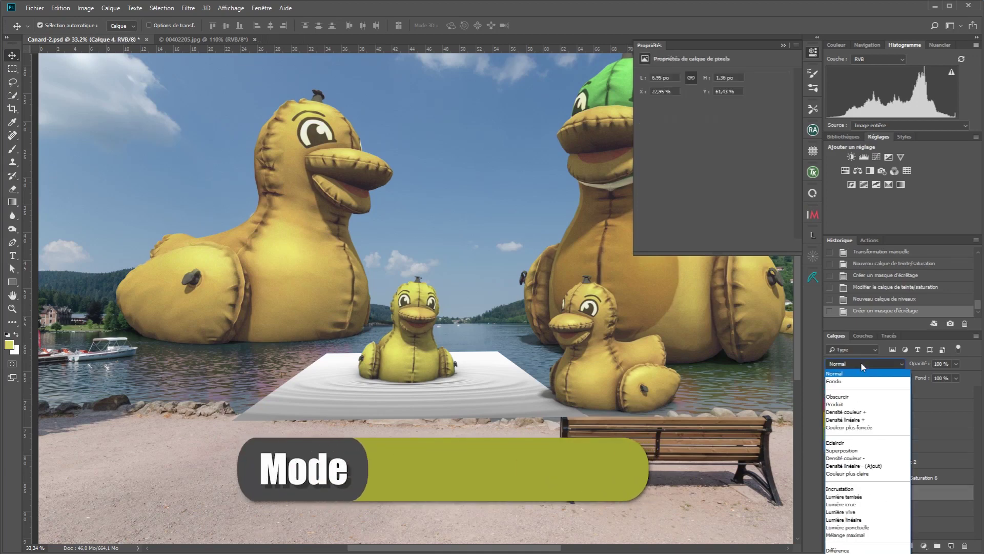
left_click(851, 488)
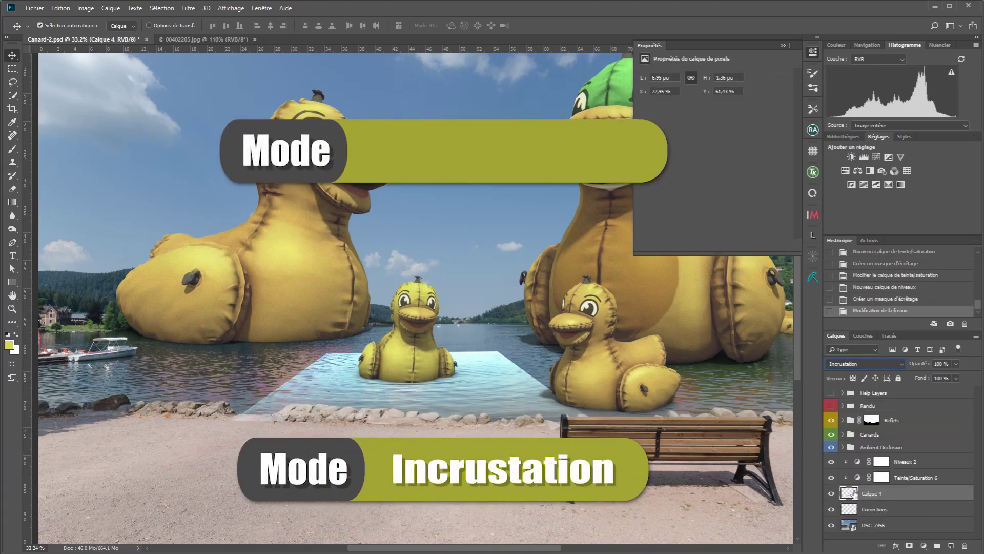
- Try the Lumière tamisée blend mode on the ripple layer and return it to Incrustation
left_click(861, 365)
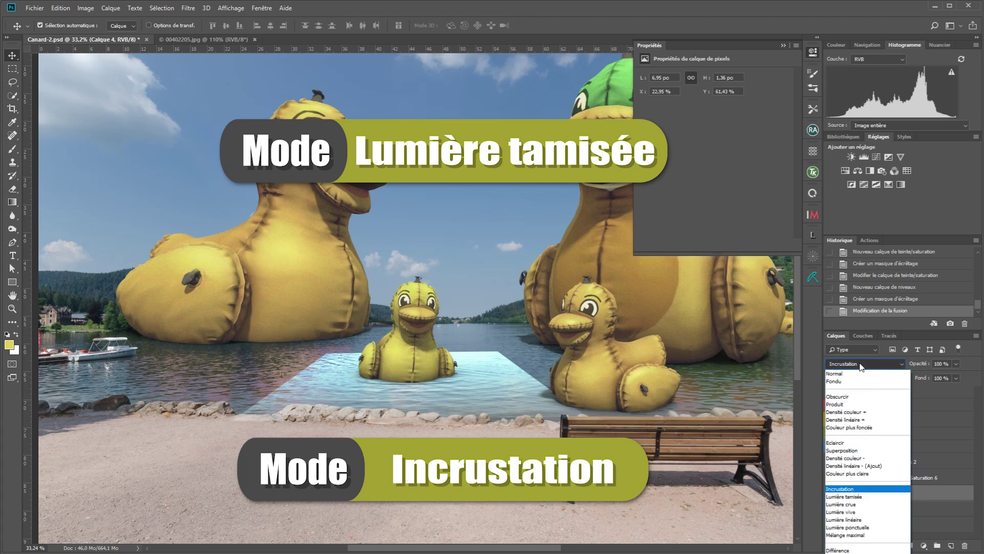
left_click(855, 496)
left_click(865, 364)
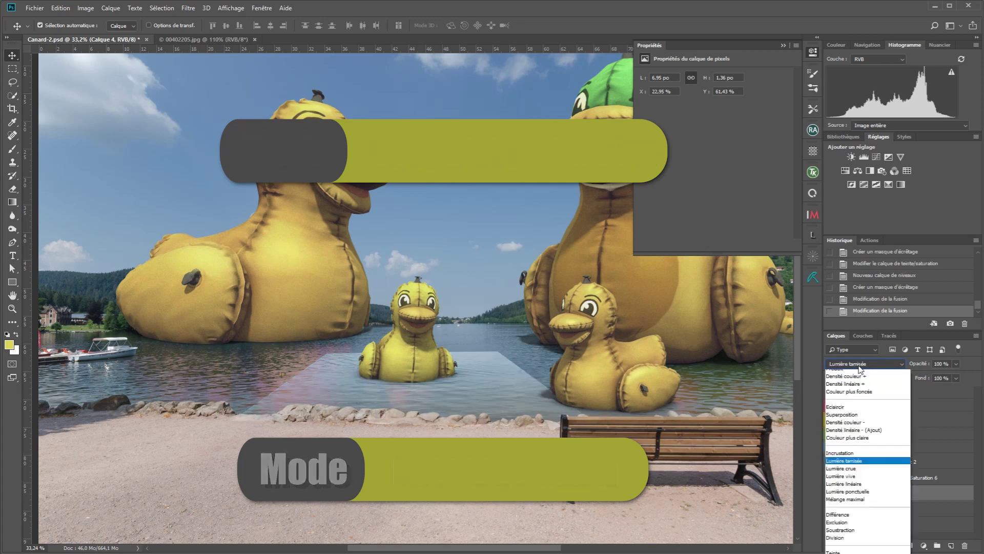
left_click(851, 490)
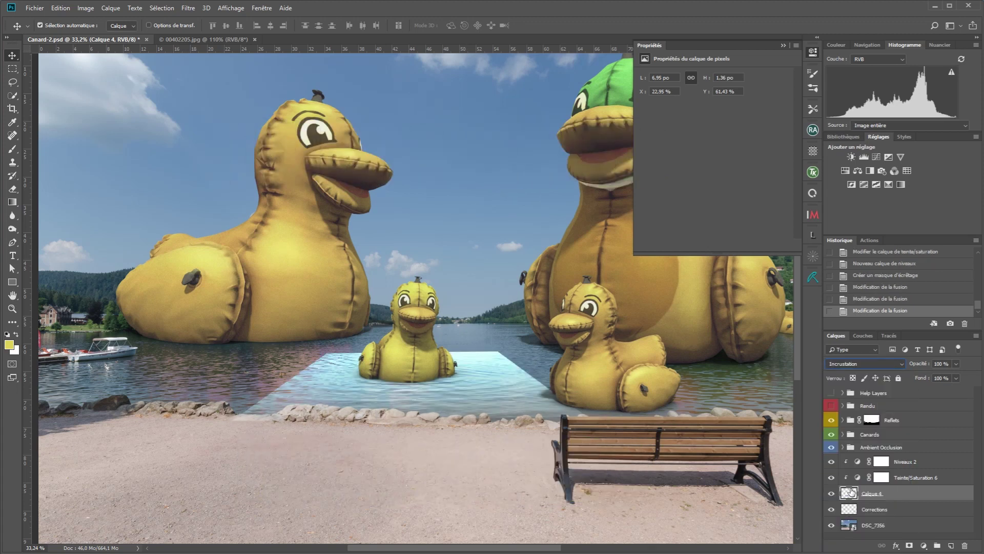
- In the Niveaux adjustment clipped to the ripple layer, set the midtones to 0,40 and the output levels to 85 and 198
left_click(858, 477)
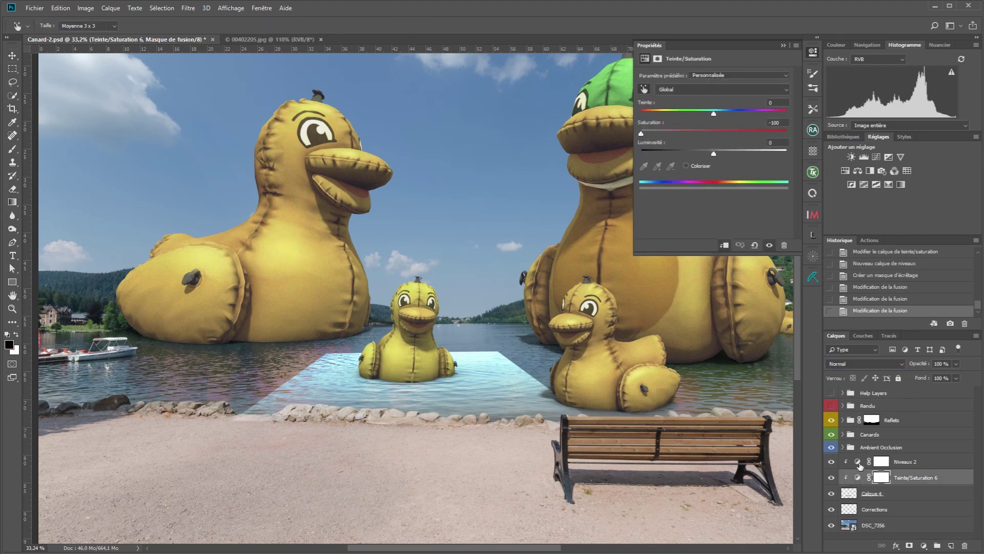
left_click(860, 464)
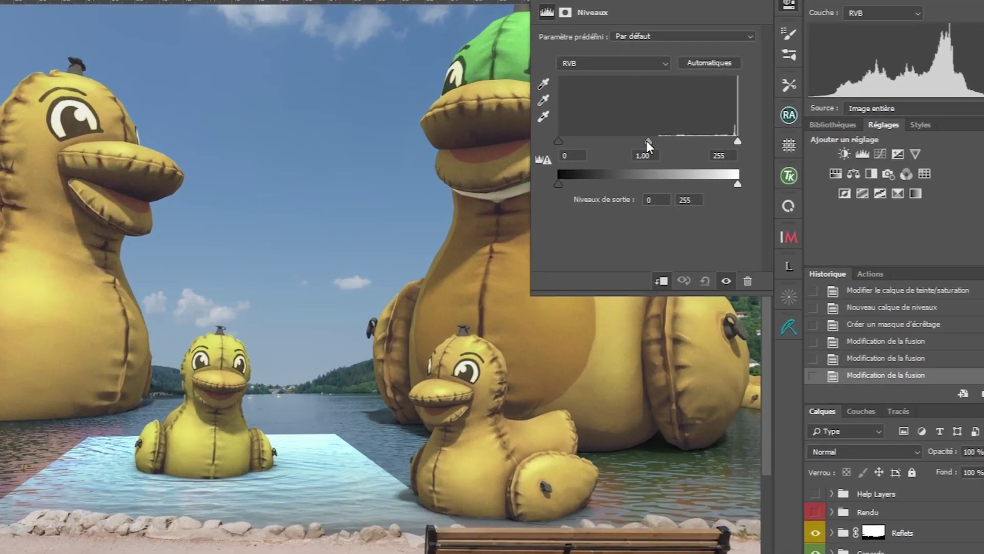
left_click_drag(647, 140, 696, 140)
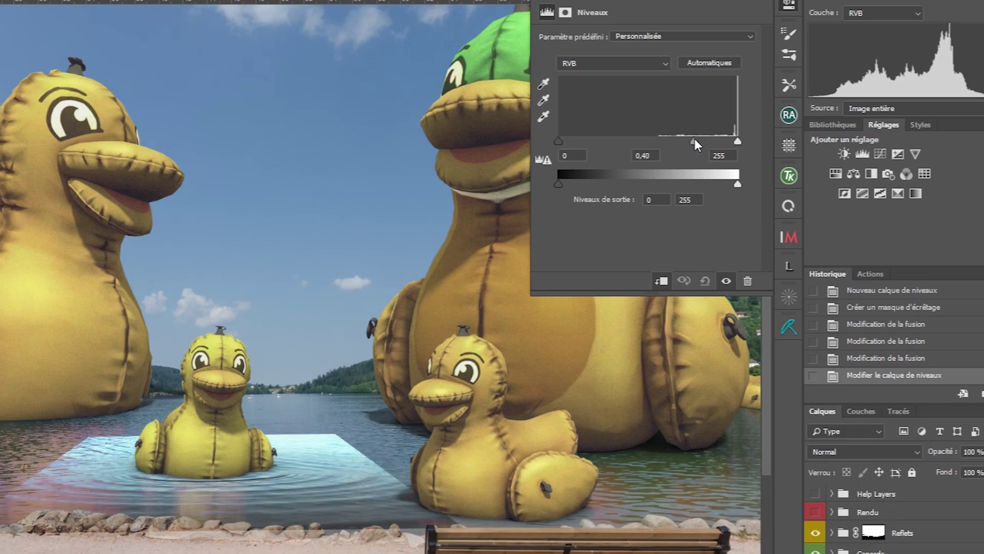
left_click_drag(557, 184, 608, 183)
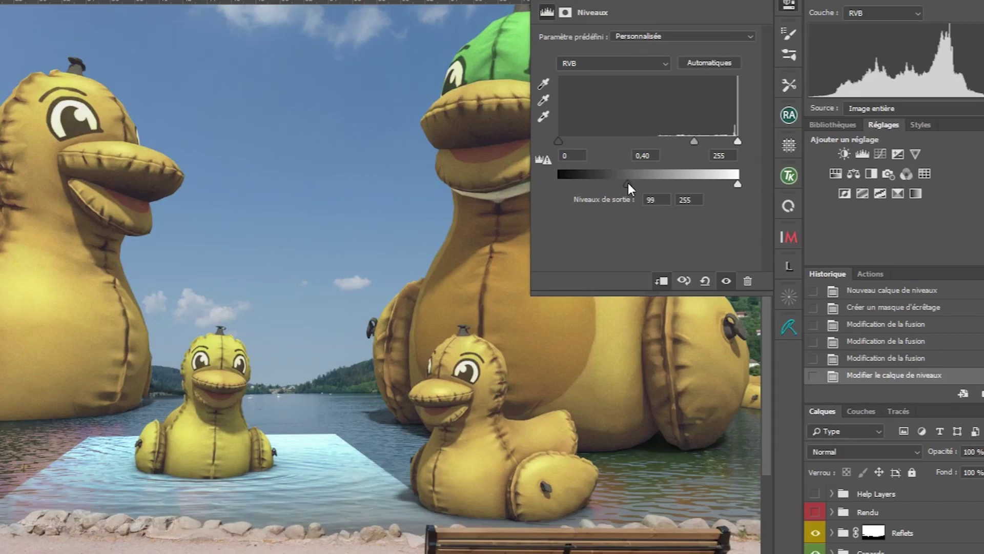
left_click_drag(739, 185, 685, 182)
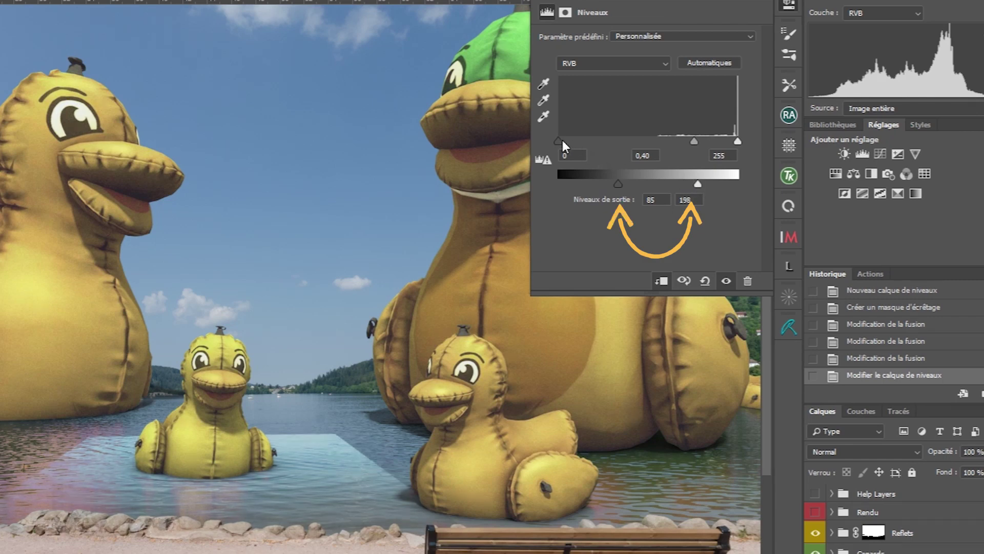
- Refine the Niveaux adjustment with input blacks at 81, midtones around 0,49 and output levels of 68 and 182
mouse_move(561, 137)
left_mouse_down()
mouse_move(624, 138)
mouse_move(615, 138)
left_mouse_up()
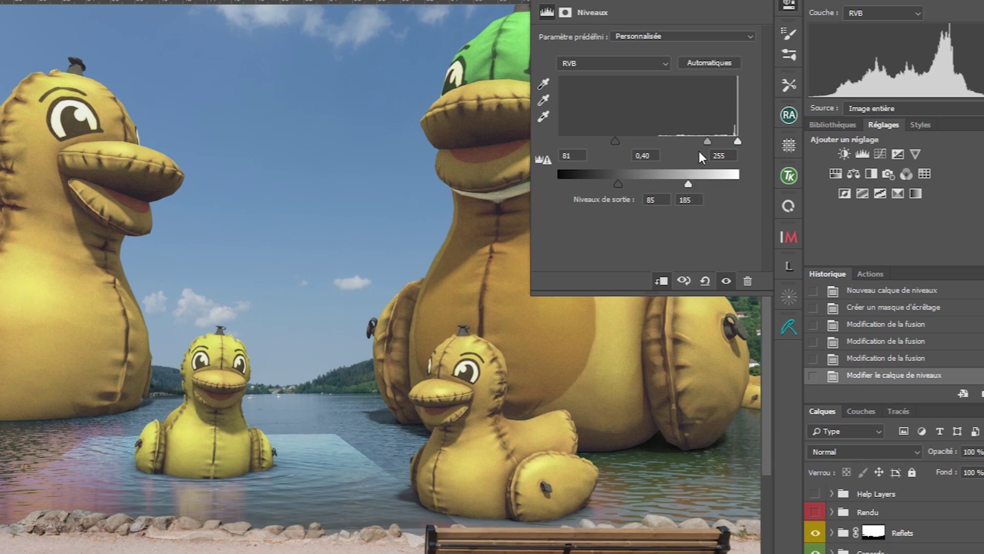
mouse_move(706, 142)
left_mouse_down()
mouse_move(691, 142)
mouse_move(725, 143)
mouse_move(704, 143)
left_mouse_up()
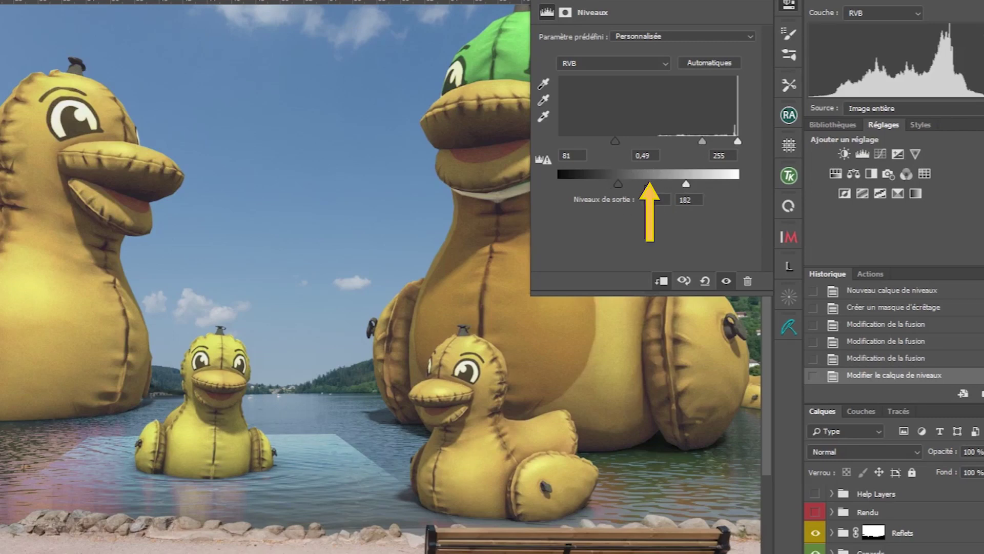
left_click_drag(610, 182, 600, 182)
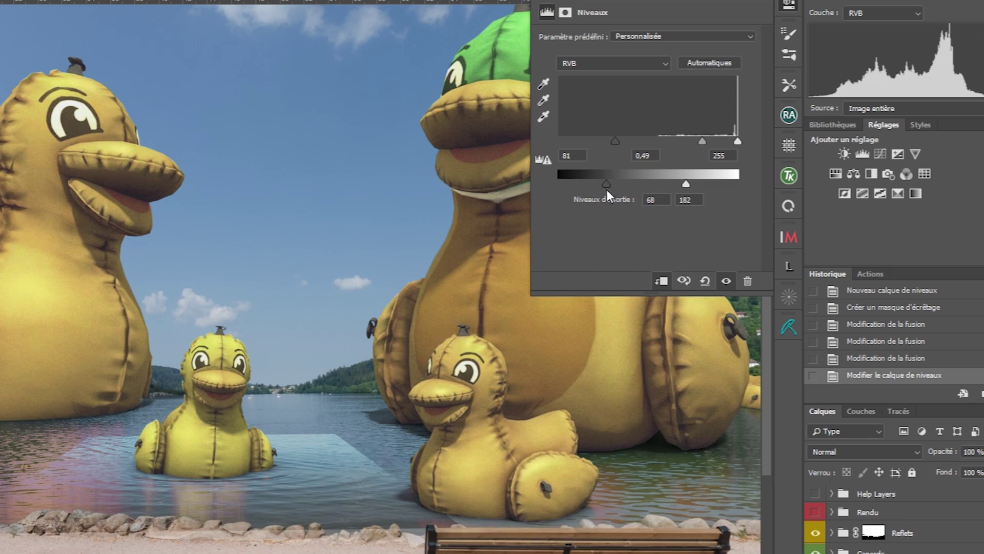
mouse_move(701, 141)
left_mouse_down()
mouse_move(688, 140)
mouse_move(703, 140)
left_mouse_up()
- Try Coloriser on the clipped Teinte/Saturation adjustment with Teinte 226 and Saturation 67 and 13, and restore the plain desaturation
left_click(892, 551)
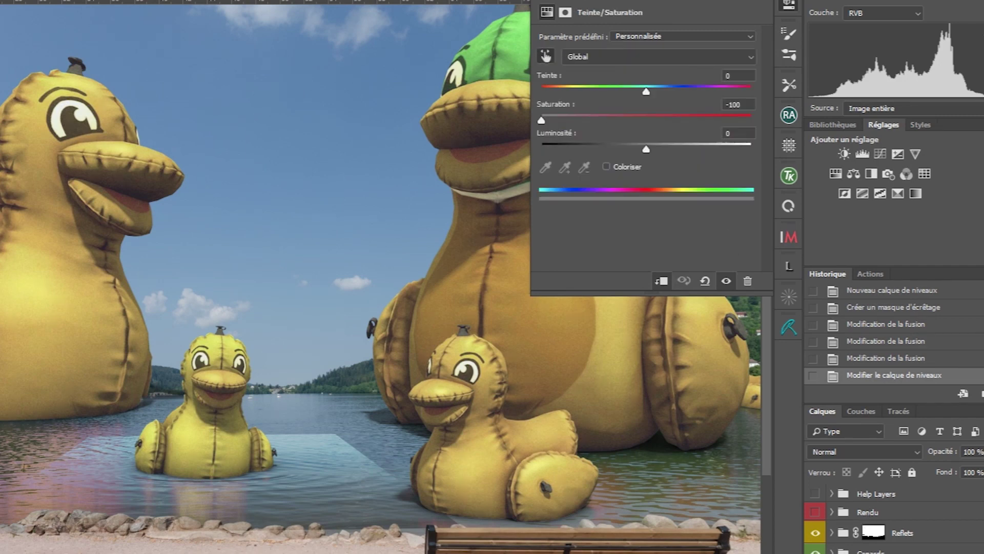
left_click(608, 165)
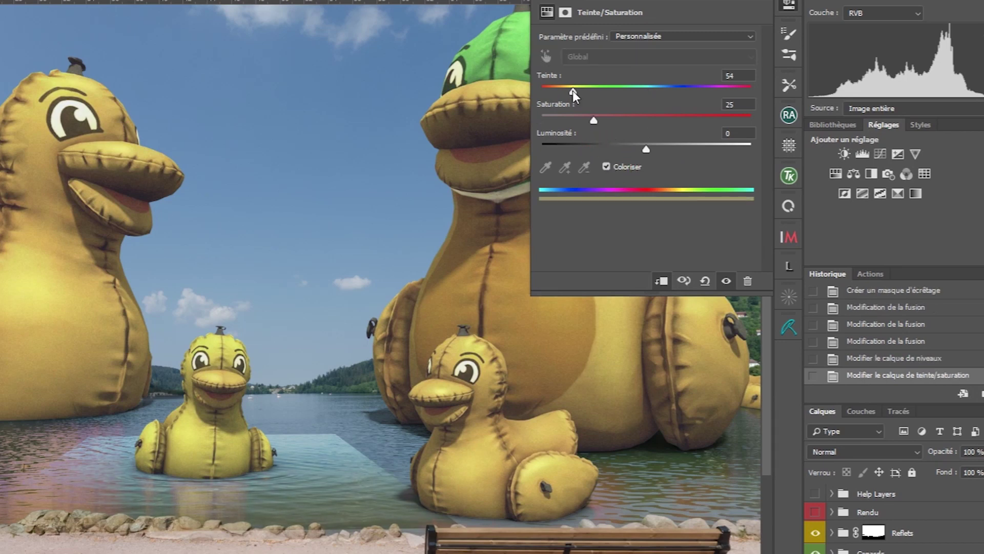
left_click_drag(574, 91, 744, 92)
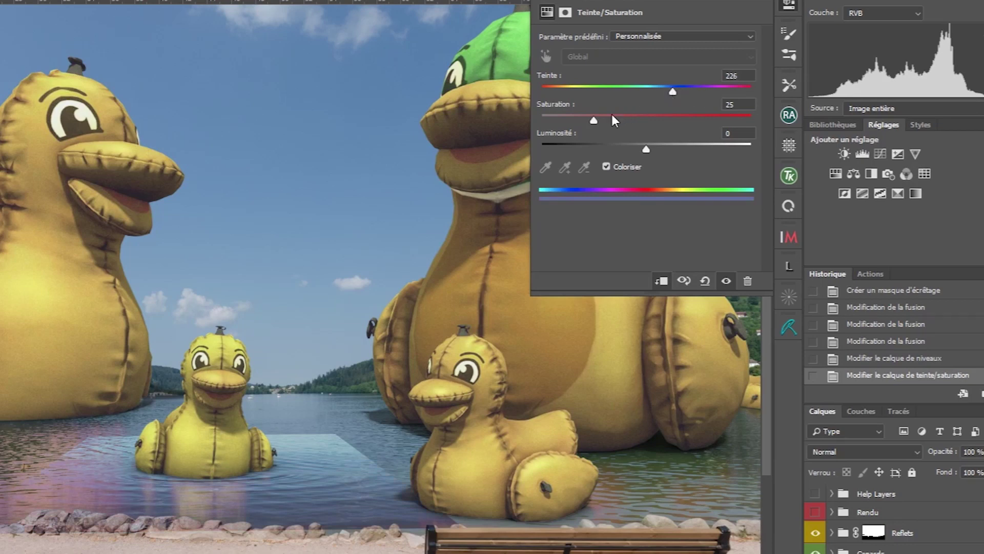
left_click_drag(595, 118, 682, 118)
mouse_move(648, 147)
left_mouse_down()
mouse_move(561, 152)
mouse_move(647, 148)
left_mouse_up()
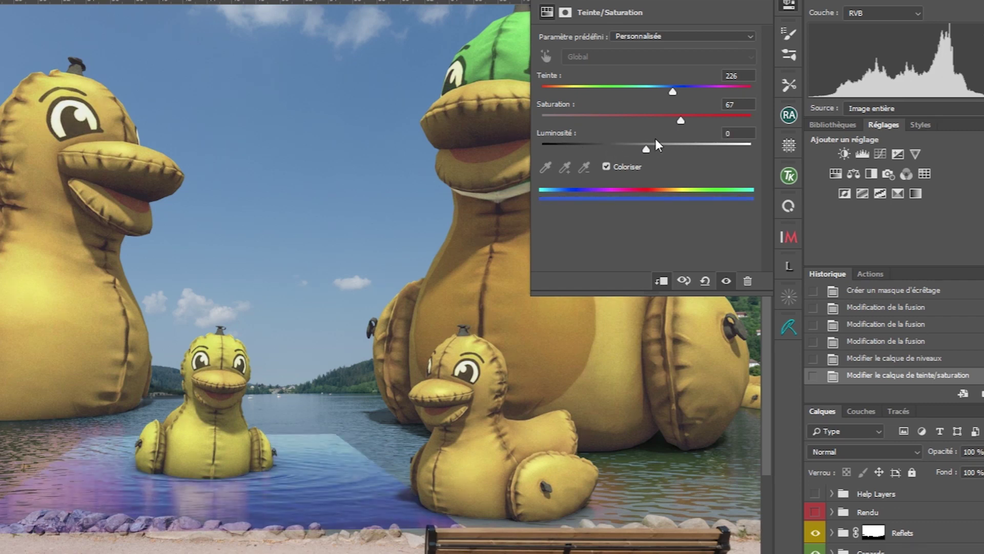
left_click_drag(679, 120, 568, 128)
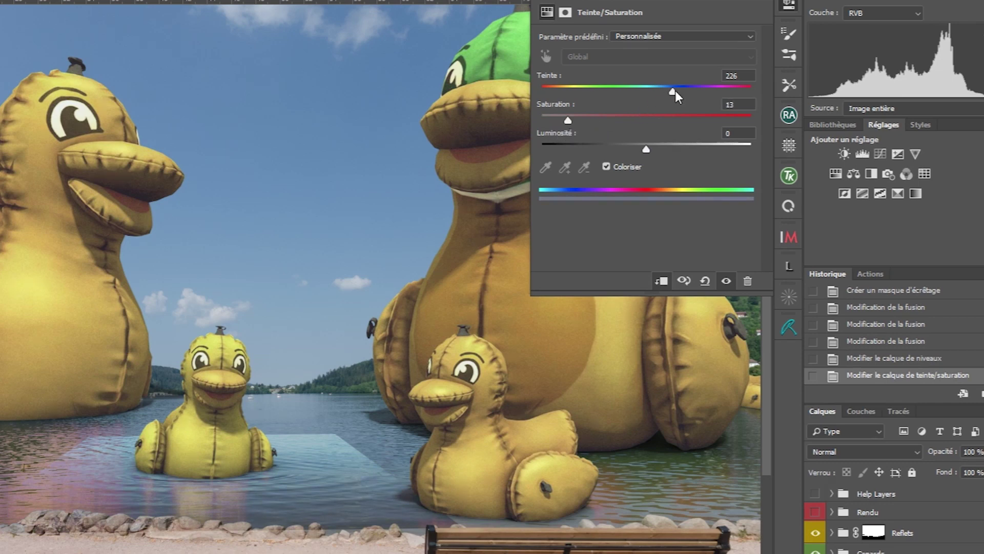
left_click_drag(676, 91, 543, 119)
left_click(607, 167)
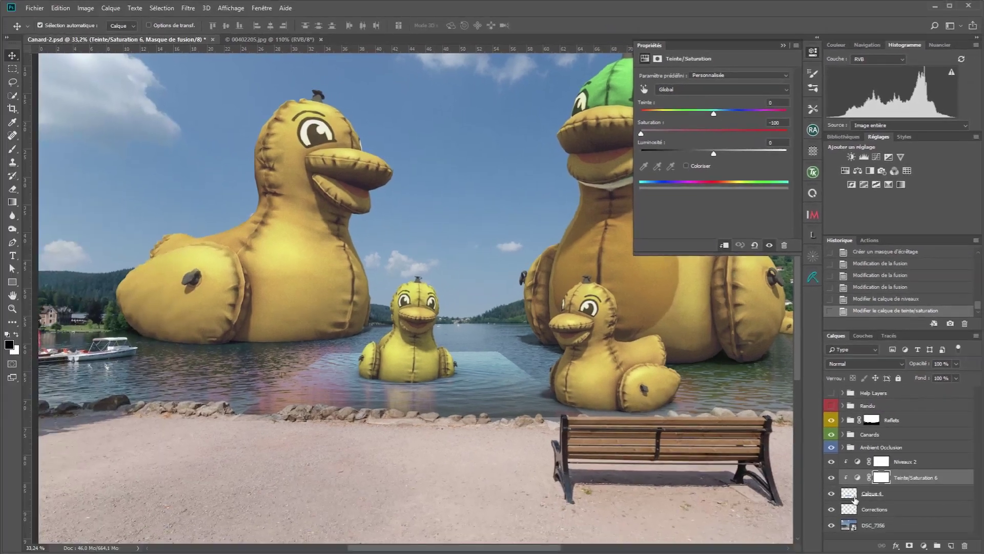
- Convert the ripple layer Calque 4 to a smart object and open the Fluidité filter on it
left_click(849, 497)
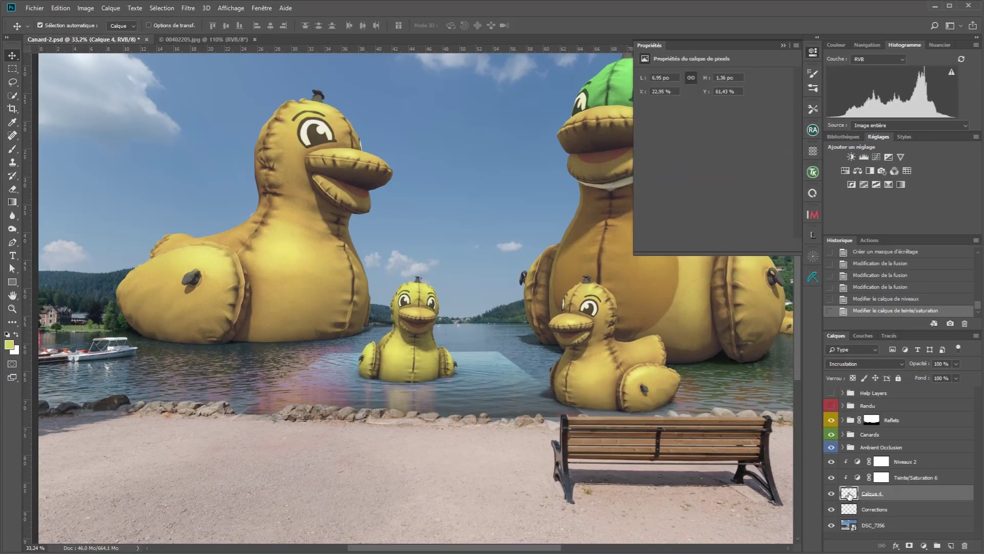
right_click(894, 495)
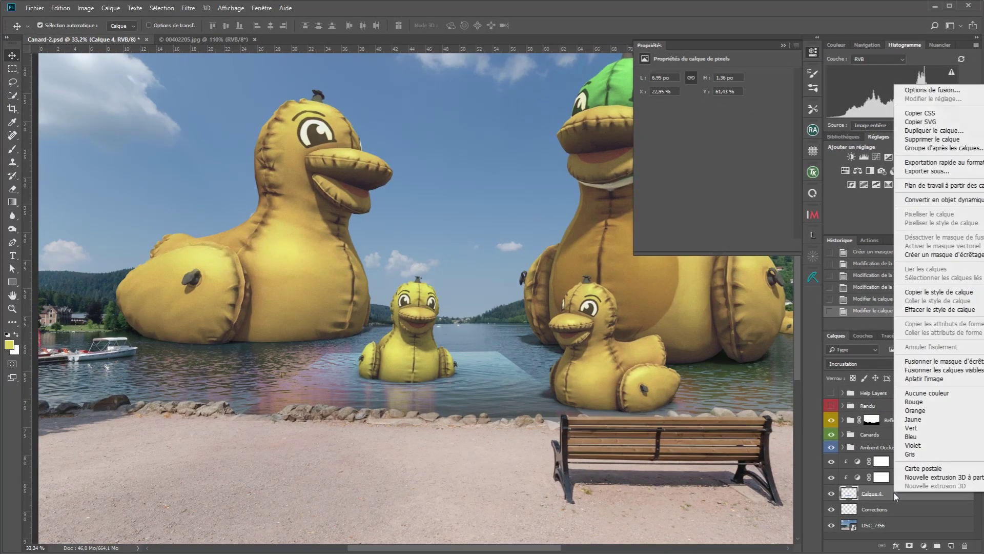
left_click(932, 200)
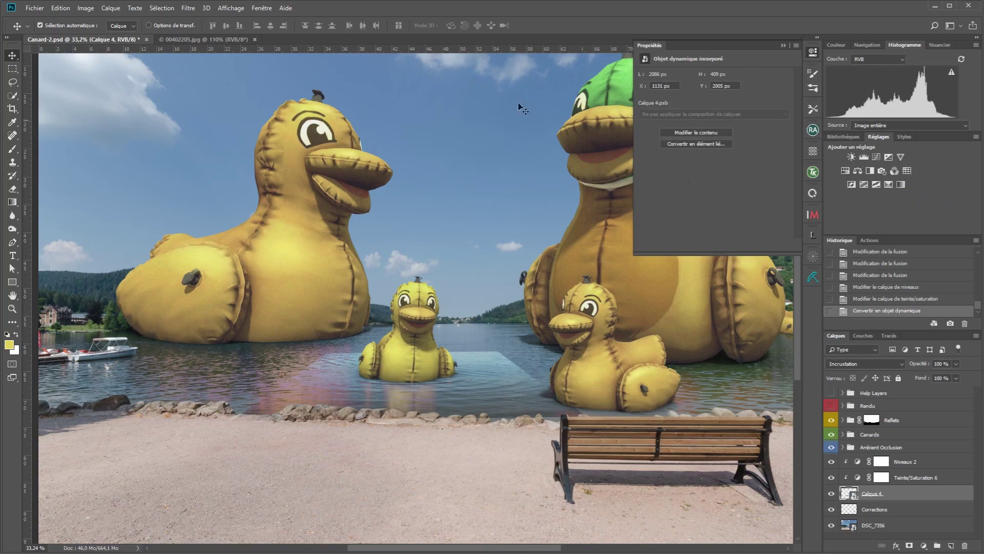
left_click(187, 9)
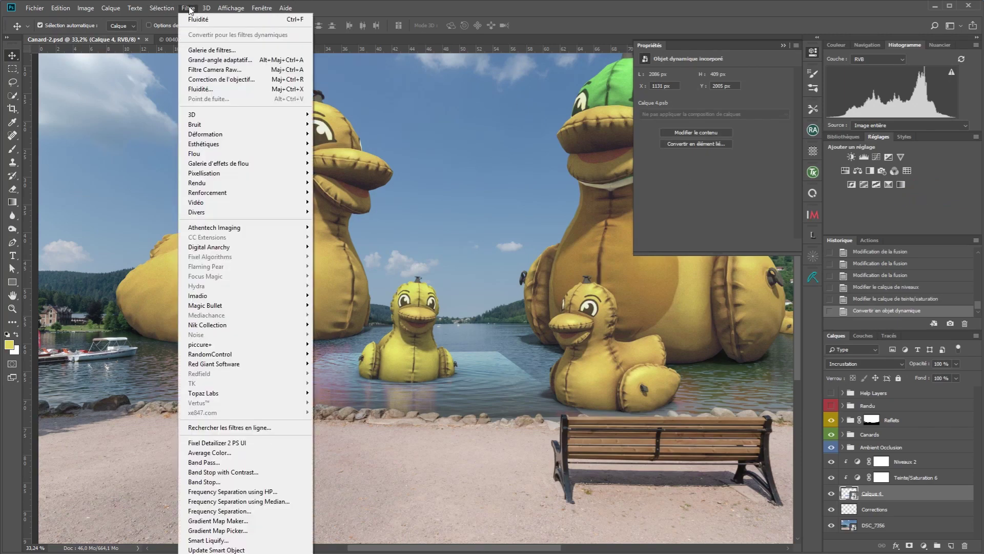
left_click(197, 88)
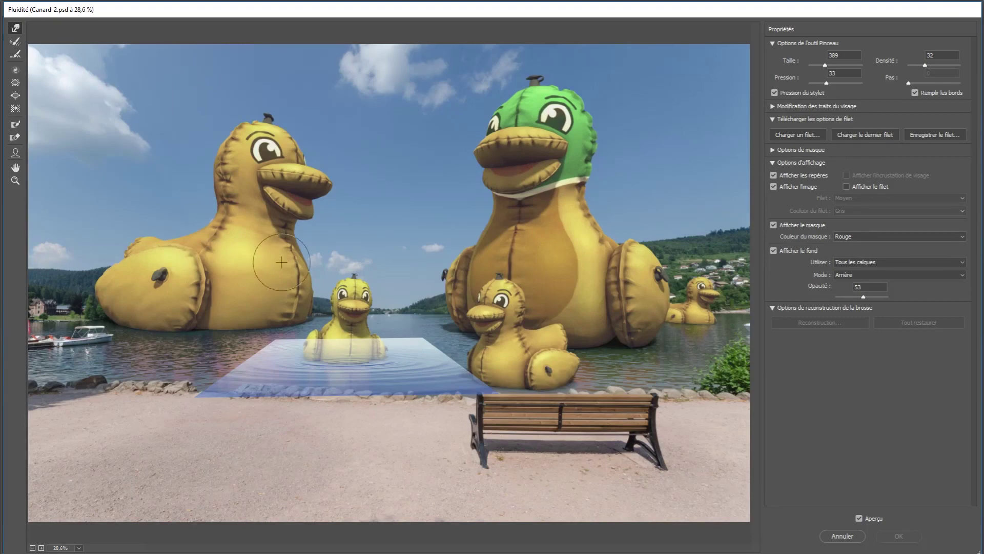
- Show all layers as the Fluidité backdrop in Avant mode at 52 opacity
key("ctrl+space")
left_click(380, 369)
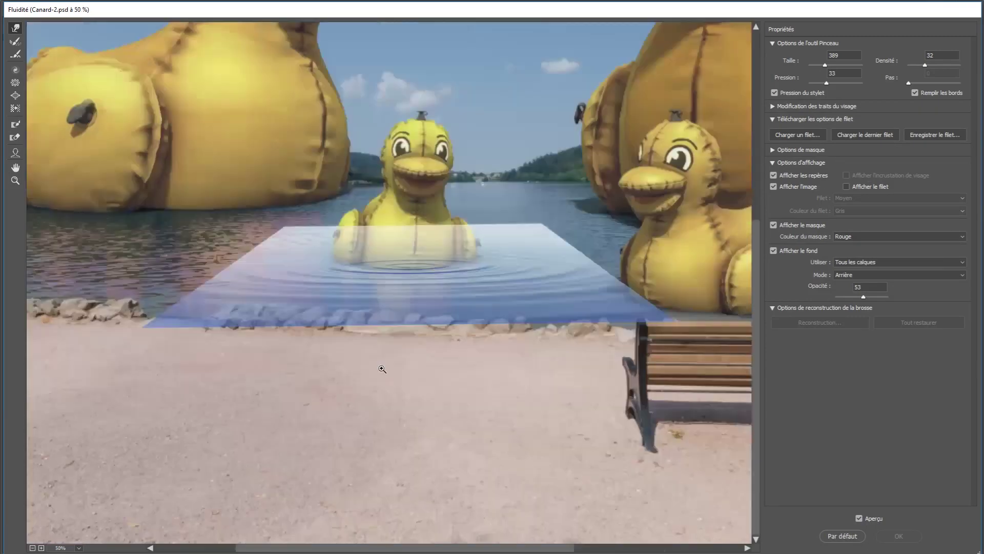
left_click(430, 249)
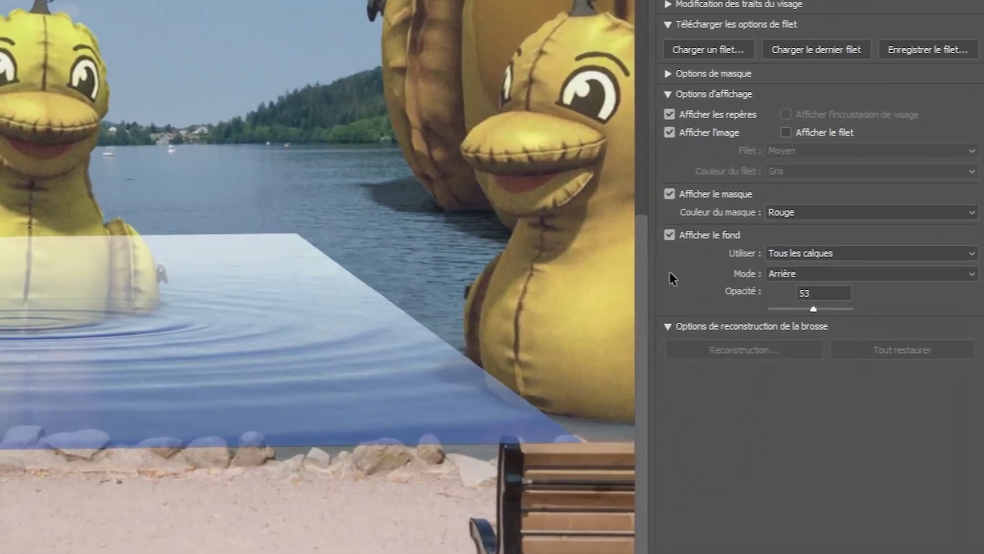
left_click(670, 235)
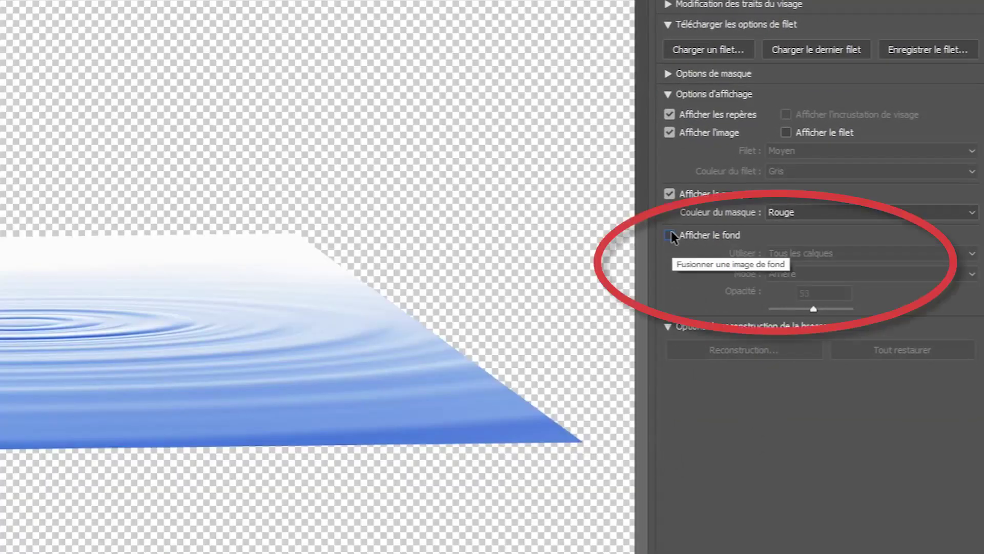
left_click(671, 236)
left_click(826, 277)
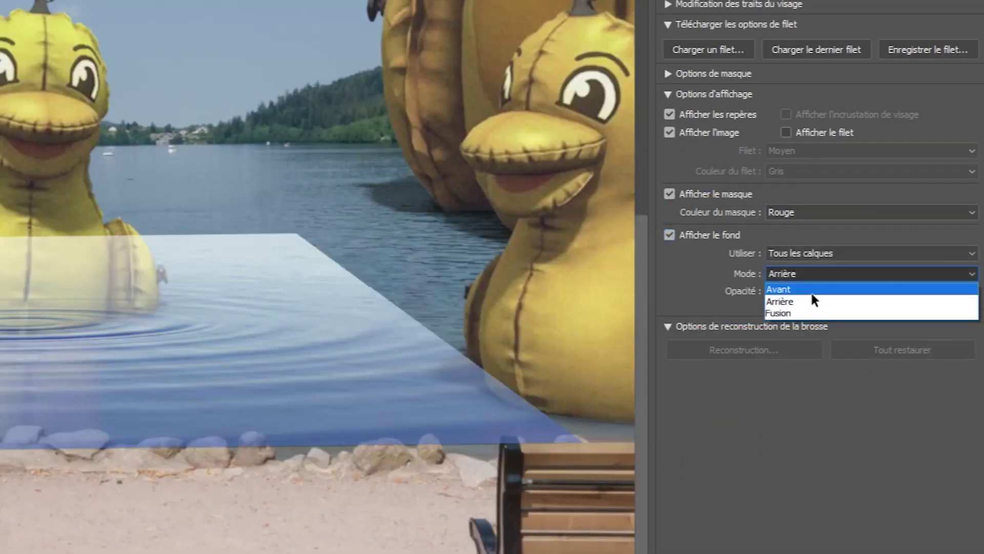
left_click(812, 291)
left_click(813, 277)
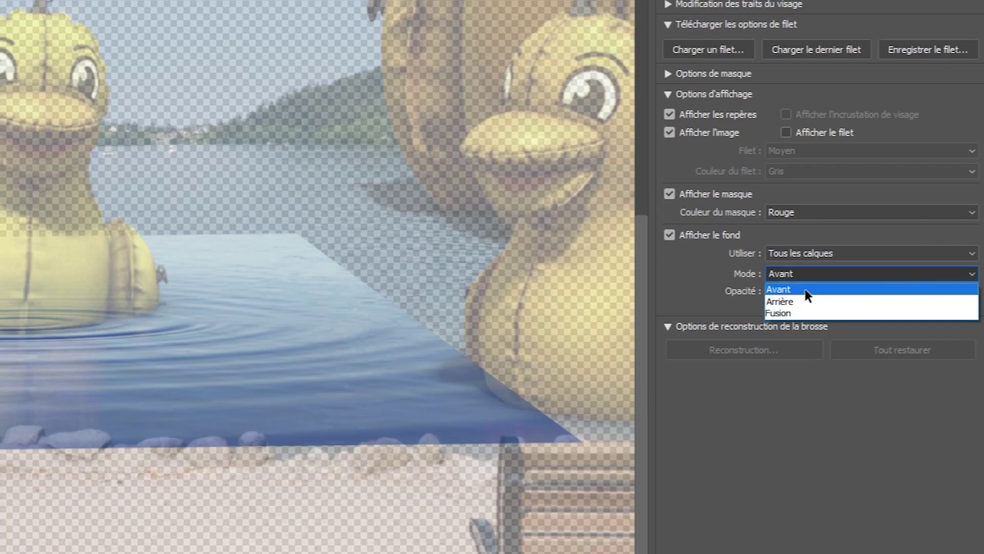
left_click(806, 291)
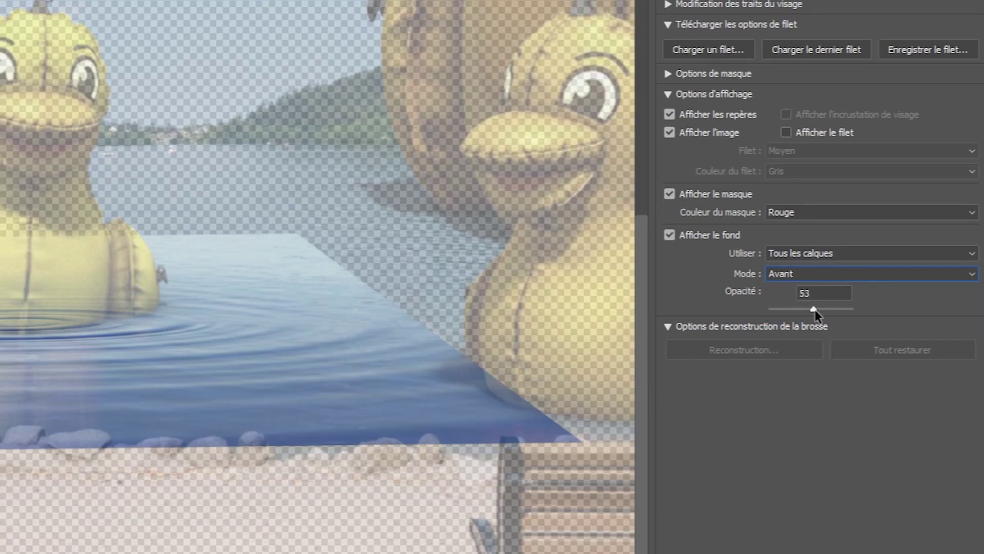
mouse_move(815, 310)
left_mouse_down()
mouse_move(778, 306)
mouse_move(860, 309)
mouse_move(813, 310)
left_mouse_up()
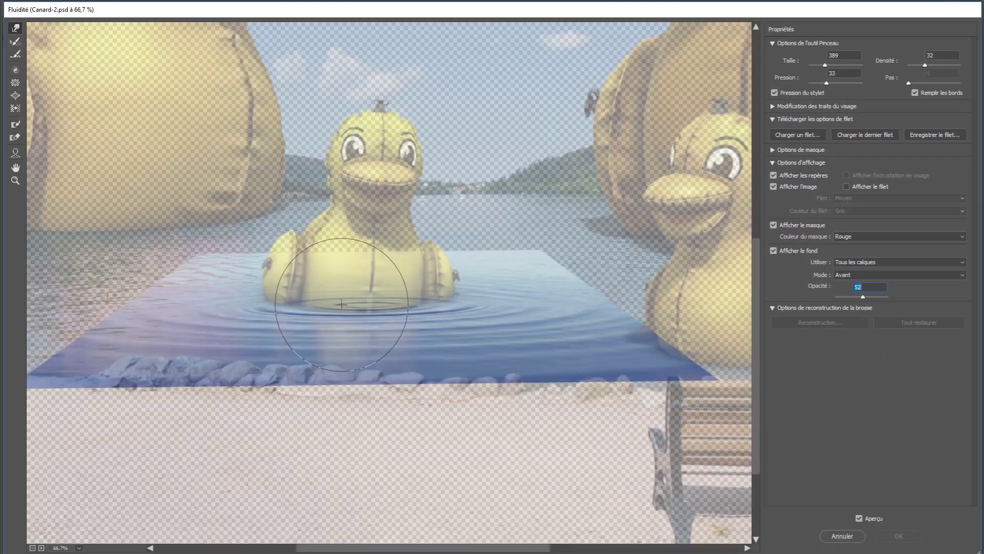
- Warp the ripples at the small duck's waterline with a size 389 brush so they follow the base of its body
left_click(351, 309)
left_click(439, 208)
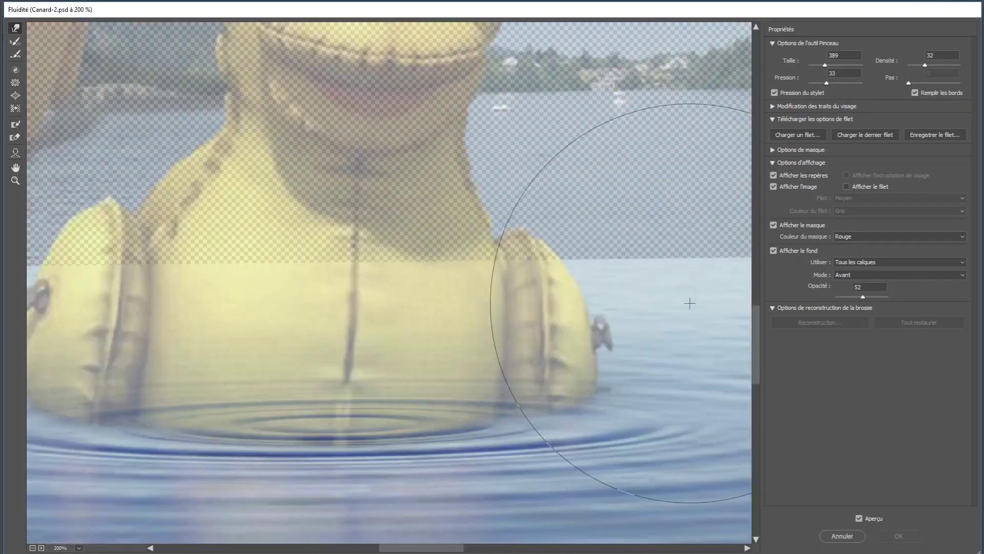
scroll(717, 360, "down", 4)
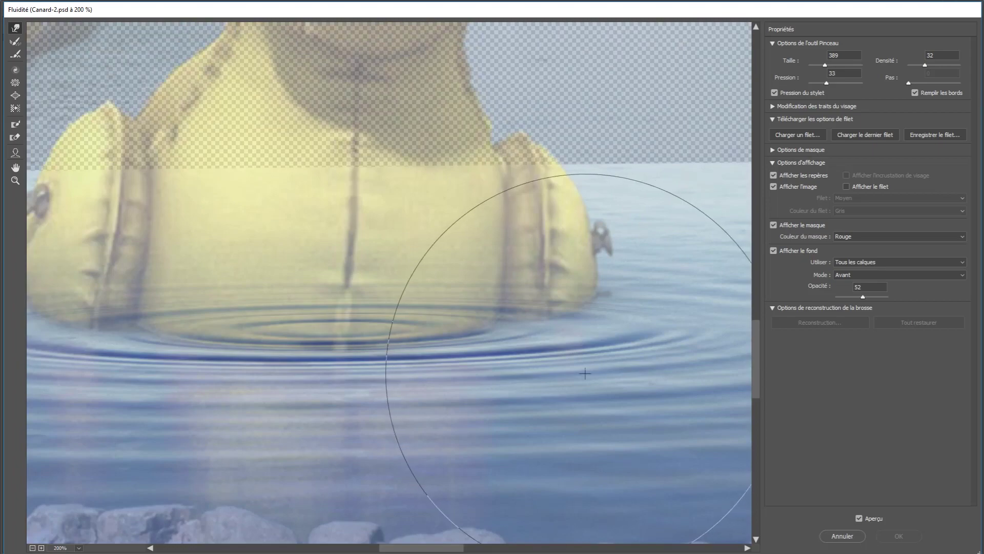
left_click(579, 369, "ctrl+alt")
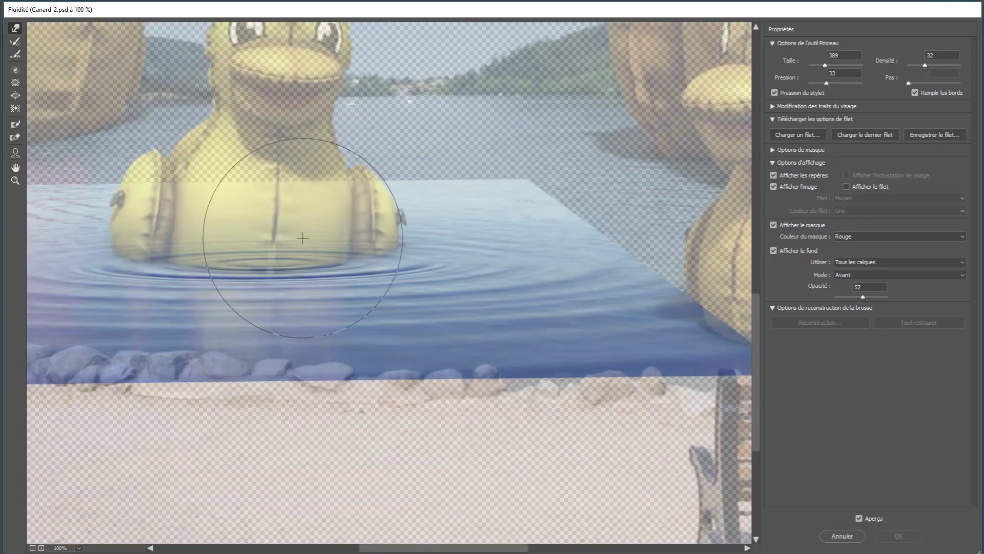
scroll(303, 238, "up", 3)
scroll(387, 275, "left", 4)
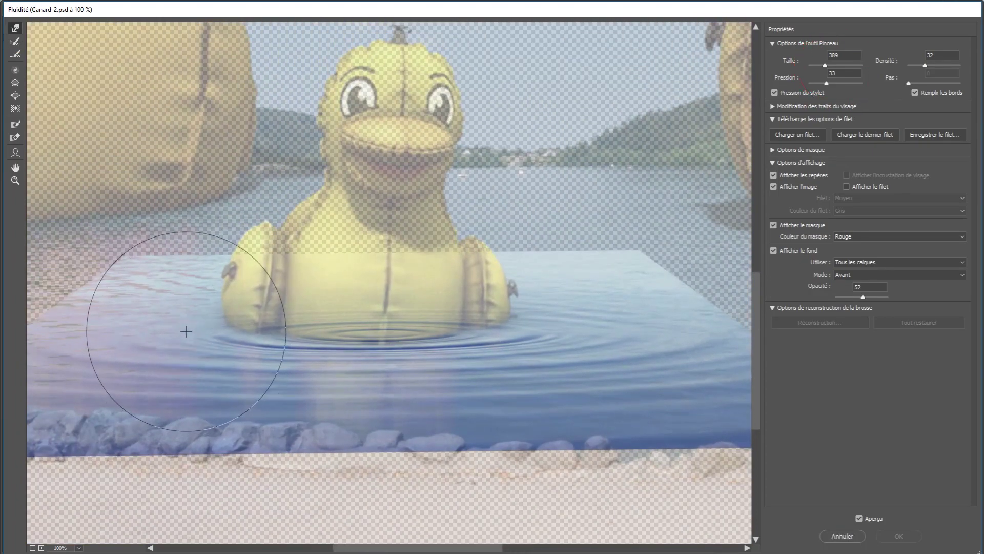
mouse_move(330, 318)
left_mouse_down()
mouse_move(404, 350)
mouse_move(414, 336)
mouse_move(493, 351)
mouse_move(486, 343)
mouse_move(437, 353)
mouse_move(439, 339)
mouse_move(369, 340)
mouse_move(322, 322)
mouse_move(283, 333)
mouse_move(252, 366)
mouse_move(223, 334)
mouse_move(488, 347)
mouse_move(545, 333)
mouse_move(394, 342)
mouse_move(412, 346)
mouse_move(290, 336)
mouse_move(306, 316)
mouse_move(297, 335)
mouse_move(426, 335)
mouse_move(507, 351)
mouse_move(498, 358)
mouse_move(589, 411)
left_mouse_up()
- Enlarge the warp brush to 578 and push the water's lower right edge upward and the left-hand ripples outward
key("ctrl+minus")
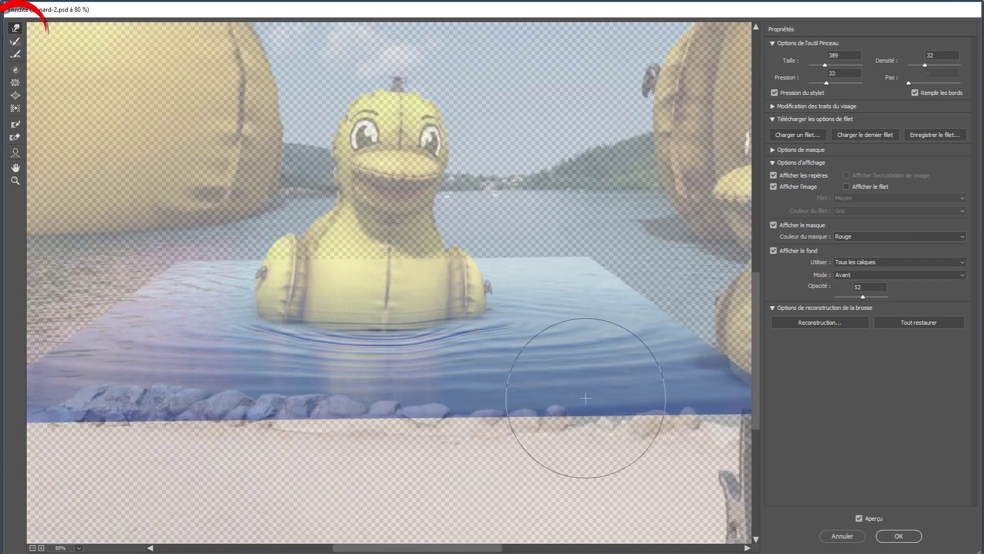
key("bracketright")
key("bracketright")
key("bracketright")
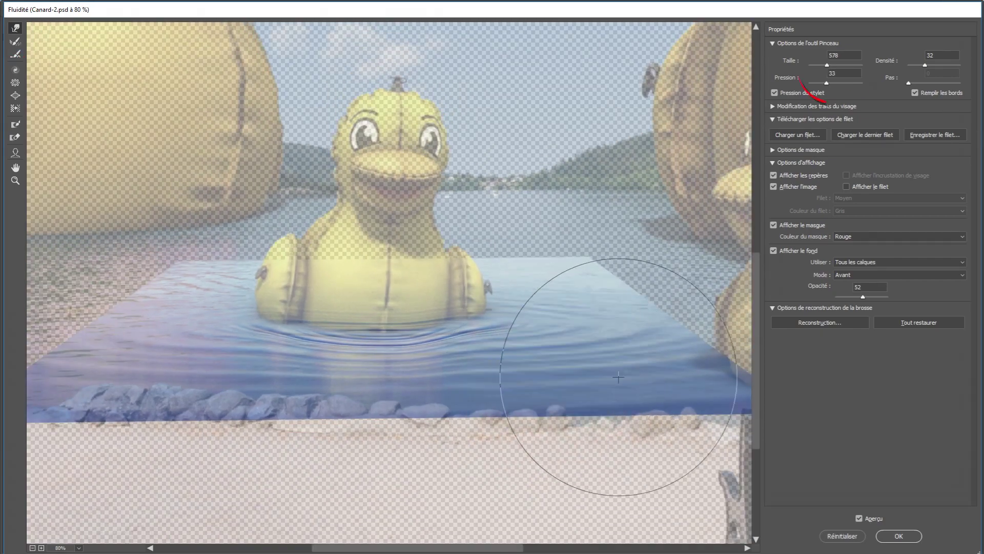
left_click_drag(710, 423, 714, 375)
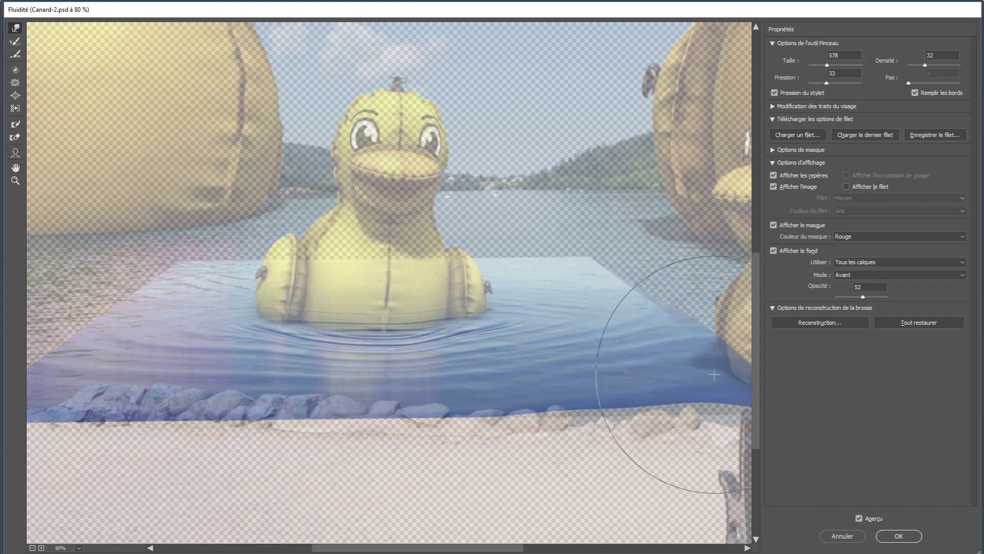
left_click_drag(99, 319, 25, 329)
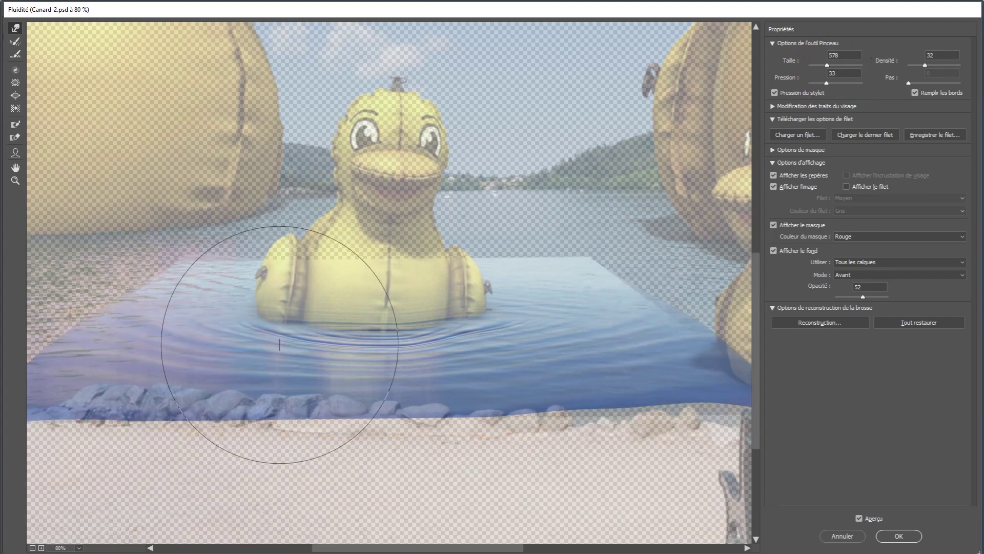
left_click_drag(279, 344, 203, 348)
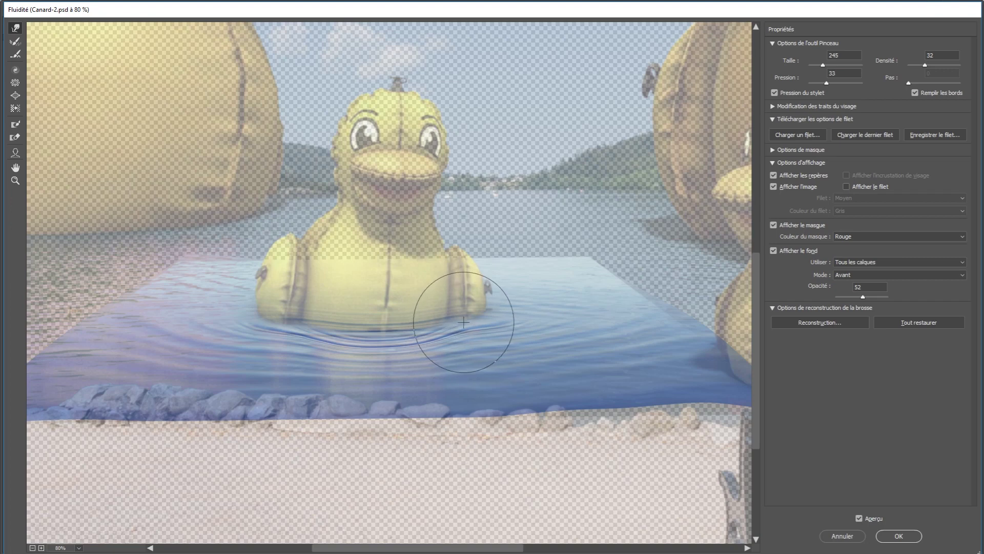
- Set the warp brush size to 459 and the backdrop opacity to 57, and apply the Fluidité filter
left_click_drag(505, 370, 556, 370)
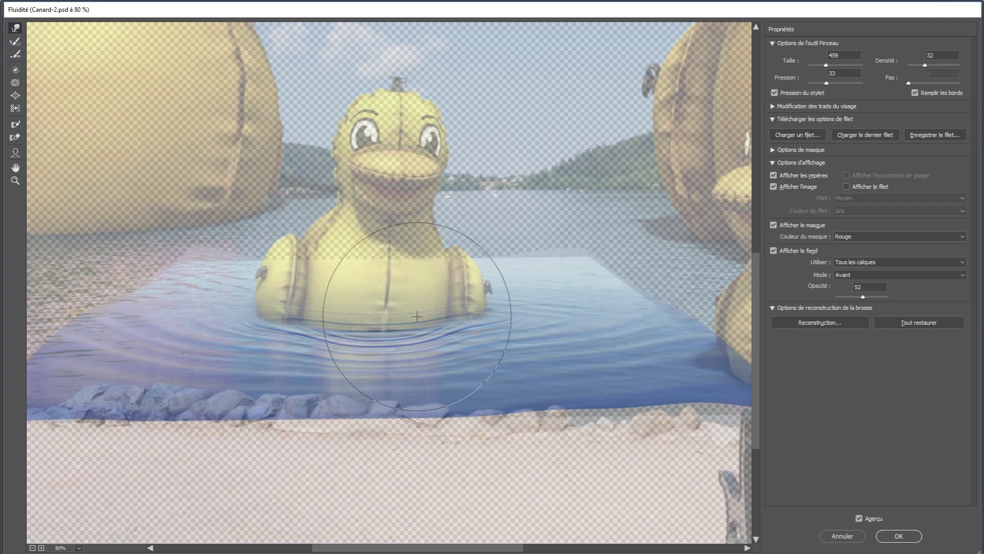
left_click(862, 518)
left_click(863, 517)
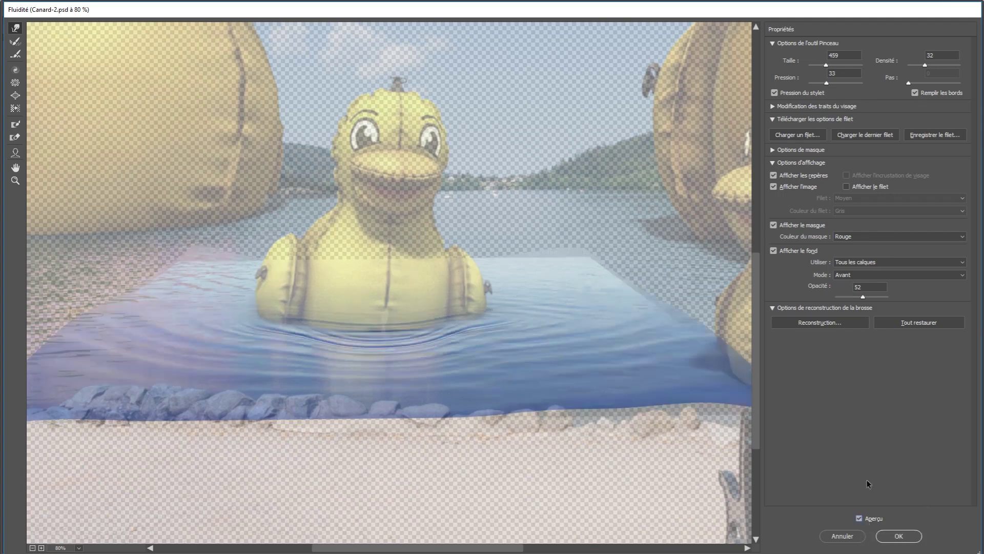
mouse_move(862, 299)
left_mouse_down()
mouse_move(828, 296)
mouse_move(895, 300)
mouse_move(835, 306)
mouse_move(879, 300)
mouse_move(865, 300)
left_mouse_up()
left_click(898, 537)
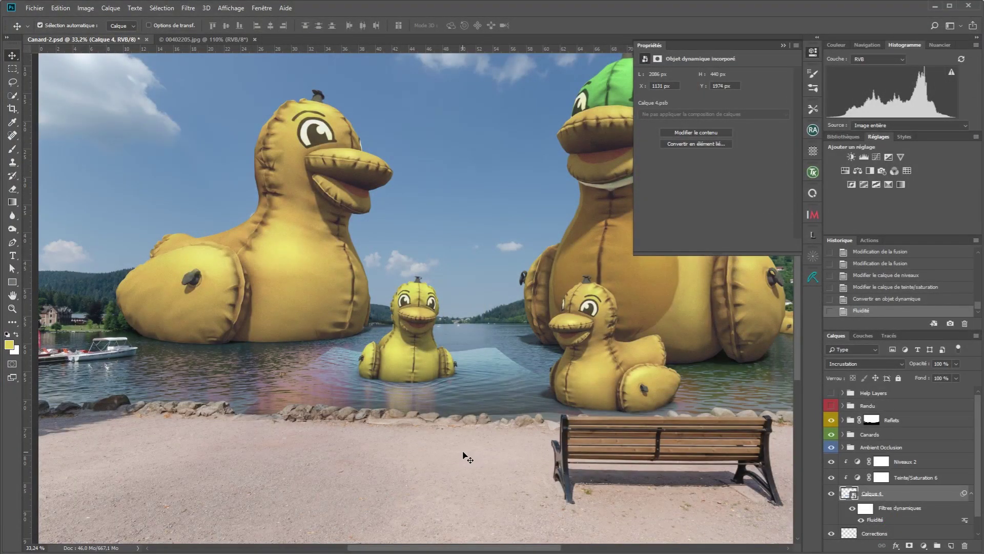
- Reopen Calque 4's Fluidité filter and refine the ripples under the small duck with a size 202 brush, applying the result
scroll(385, 369, "up", 5)
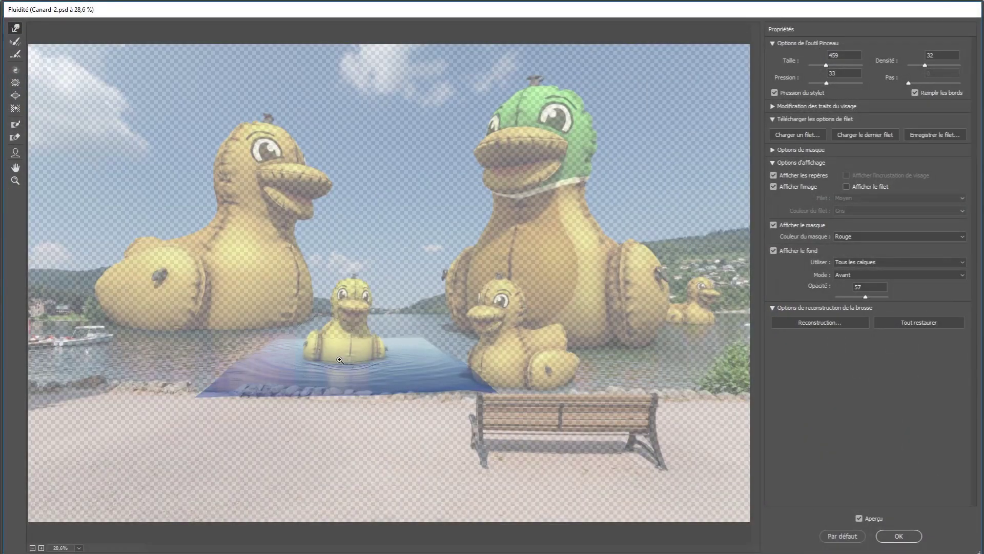
left_click(359, 328)
left_click(379, 283)
left_click(379, 283)
left_click(382, 285)
left_click(387, 292)
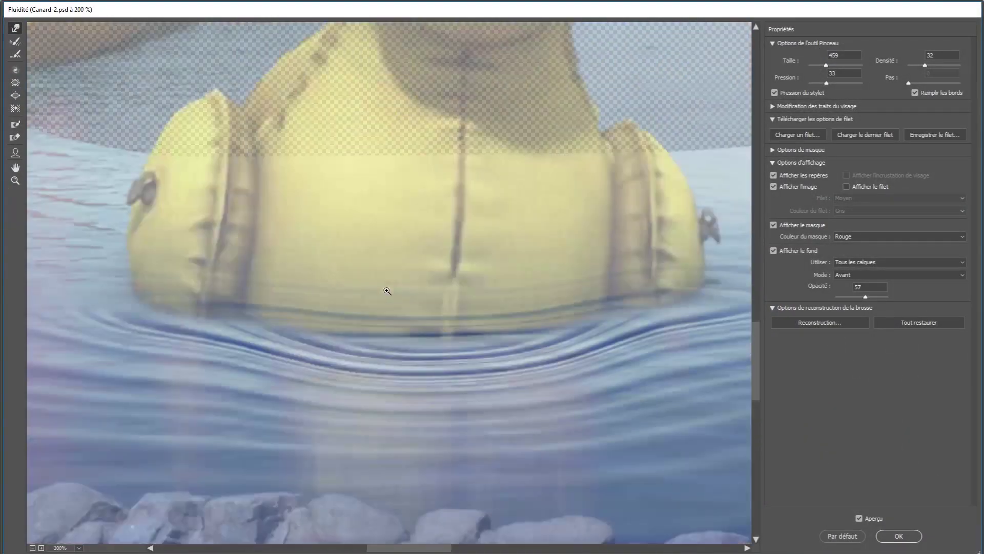
left_click_drag(465, 337, 317, 356)
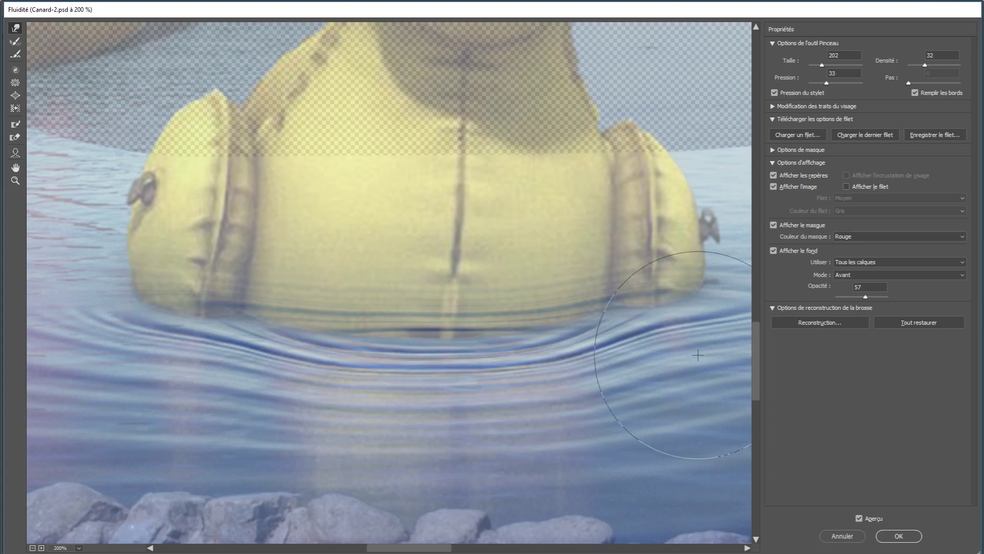
left_click(898, 537)
scroll(640, 433, "down", 3)
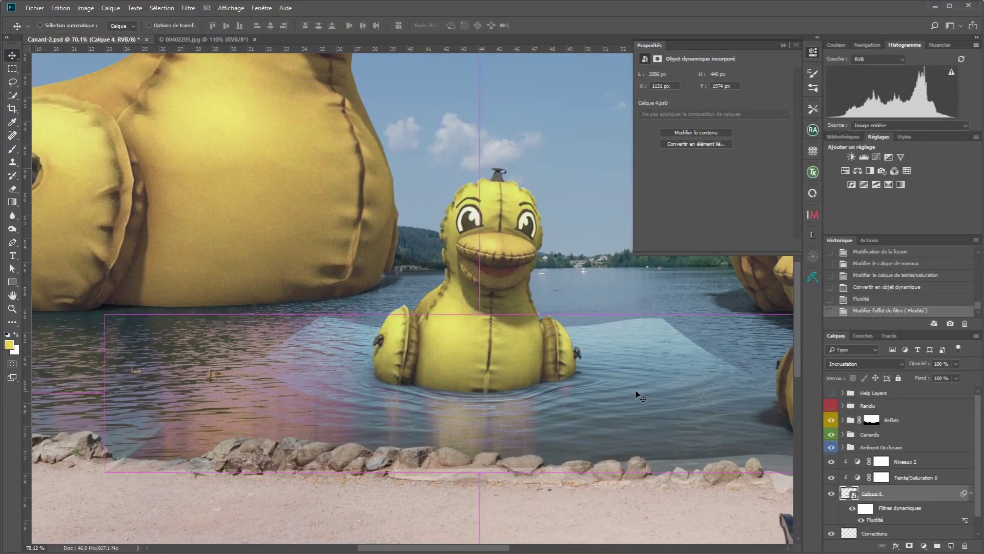
key("ctrl+0")
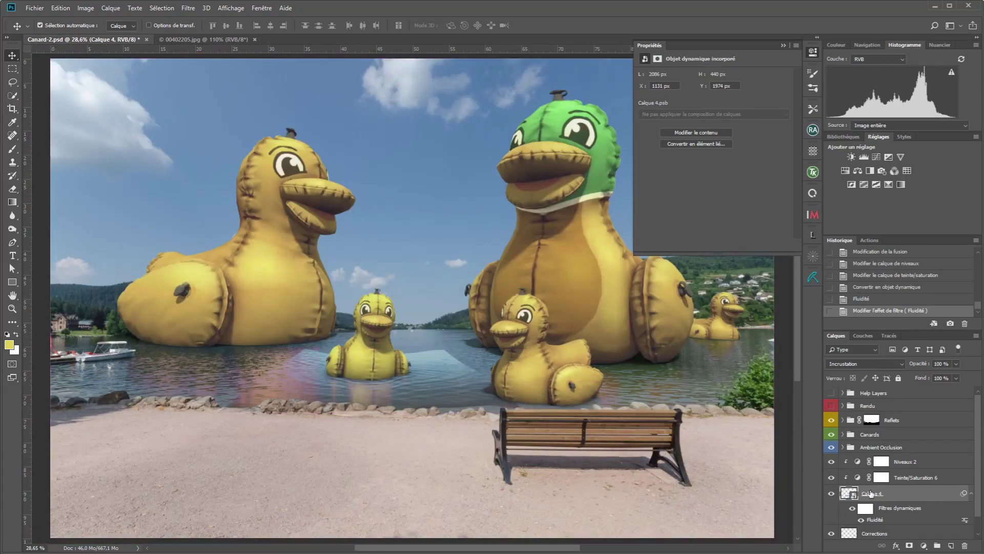
- Split the underlying layer's highlight threshold in Calque 4's blending options, with its upper limit at 157, and apply the softened blend
left_click(784, 46)
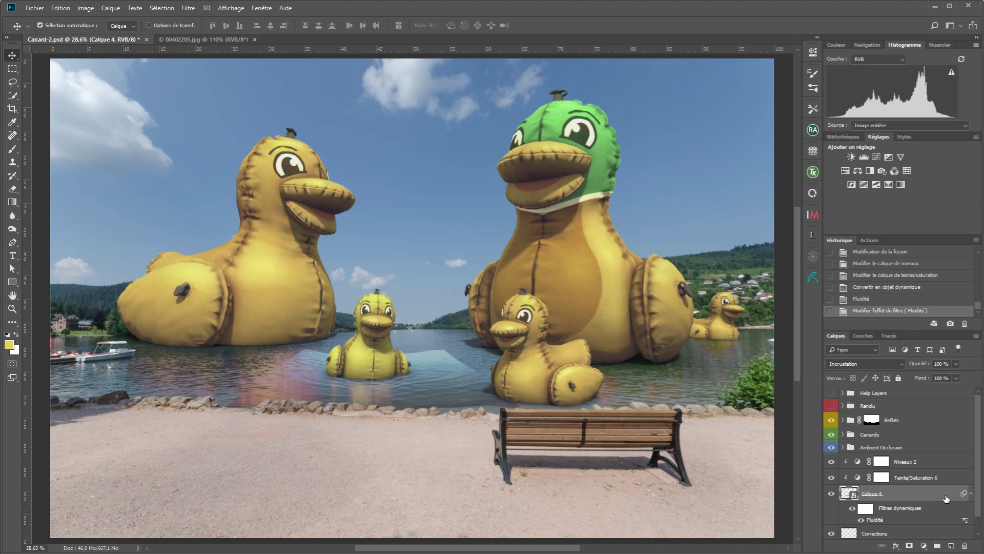
double_click(946, 498)
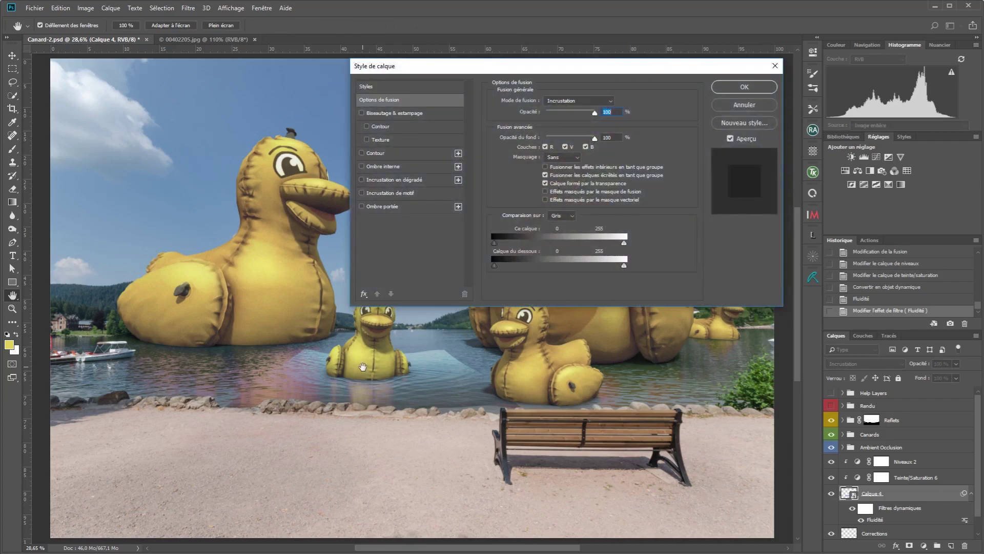
left_click(364, 367)
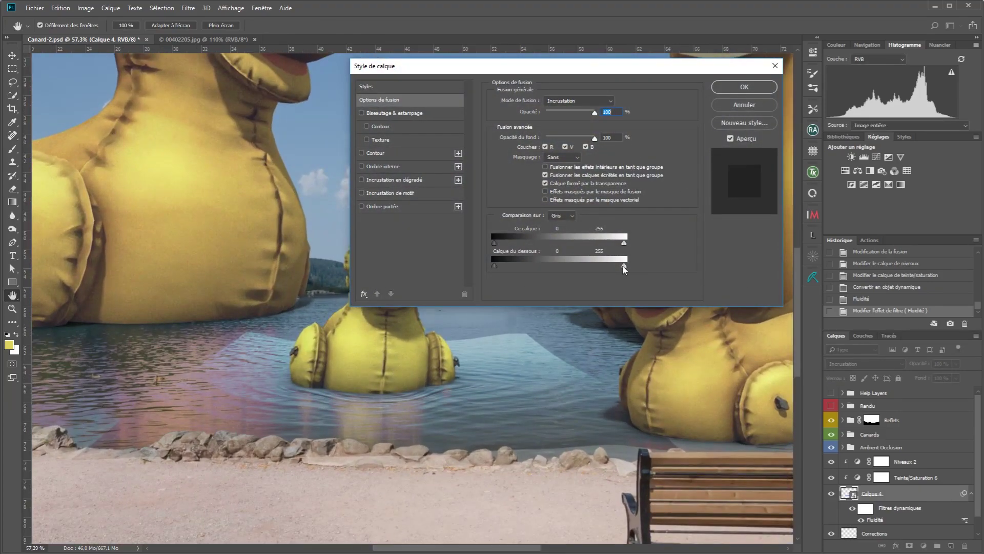
left_click_drag(625, 268, 575, 268)
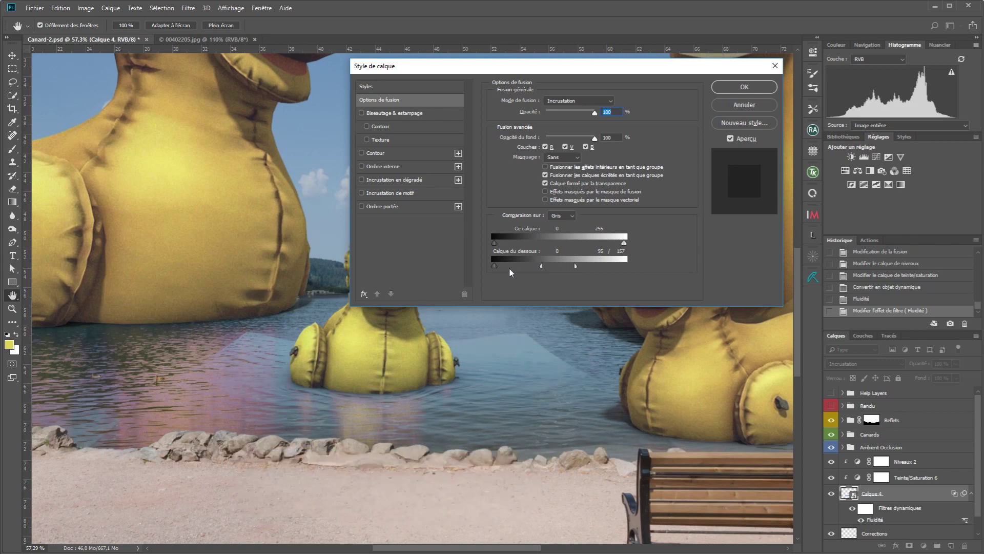
left_click_drag(538, 269, 515, 273)
left_click(729, 87)
scroll(627, 321, "down", 2)
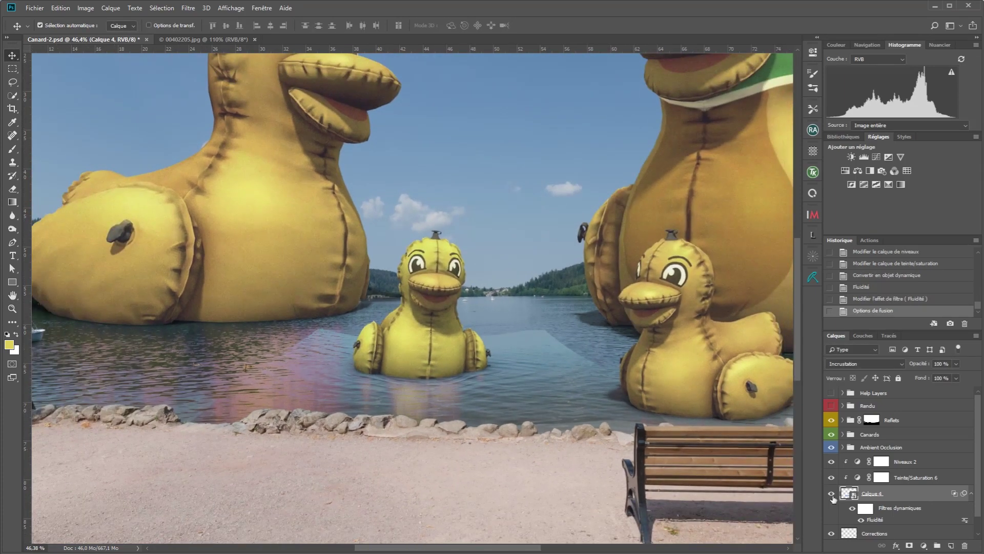
- Group Niveaux 2, Teinte/Saturation 6 and Calque 4, and expand the new group
left_click(905, 461, "shift")
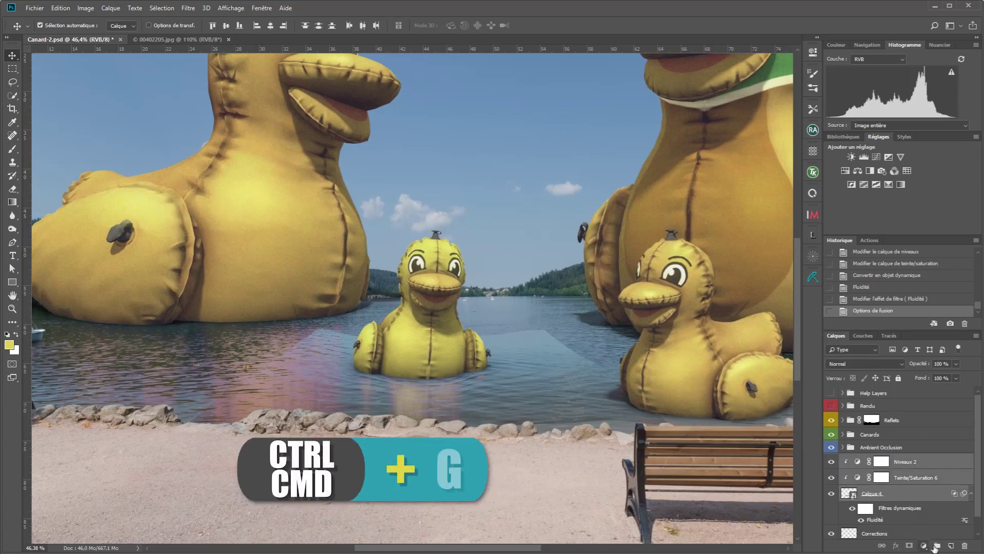
key("ctrl+g")
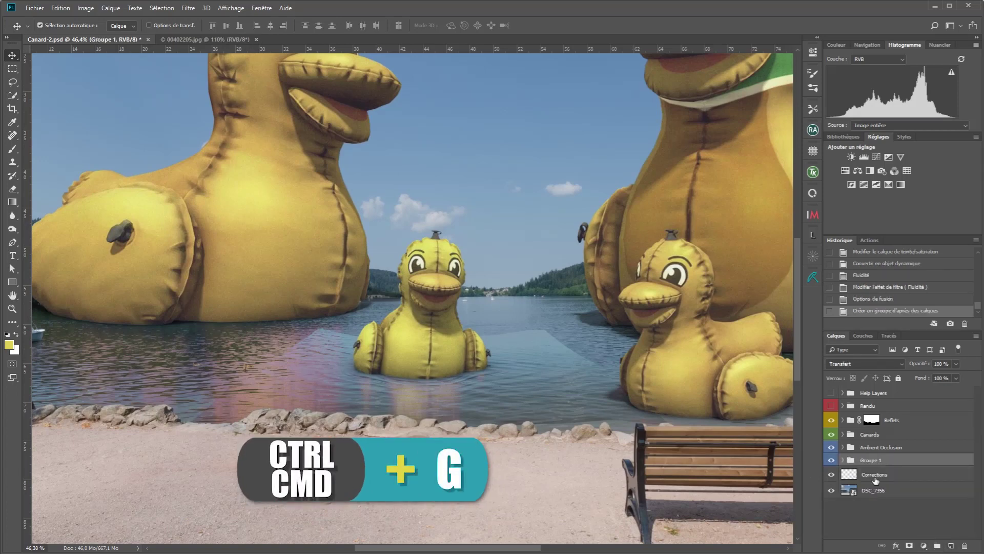
left_click(843, 460)
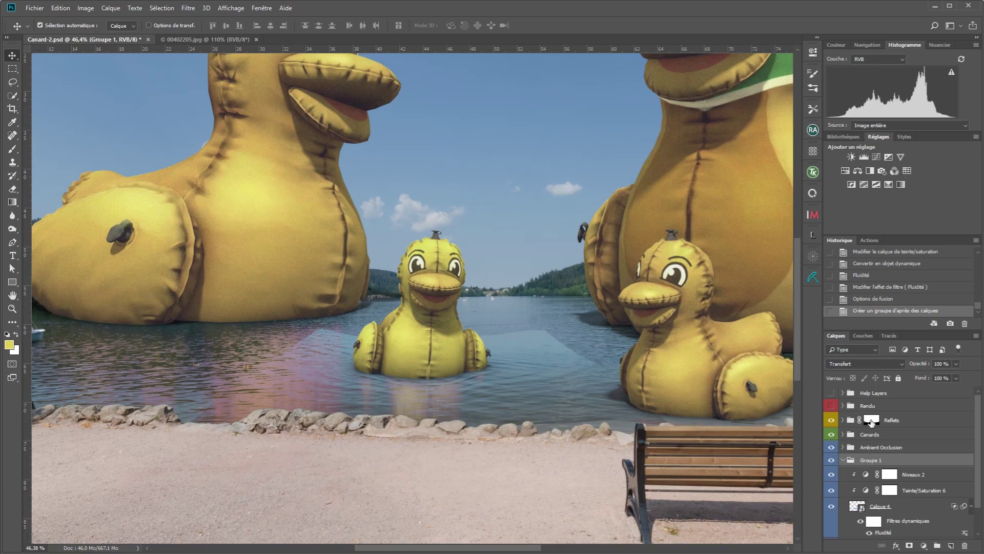
- Inspect the Reflets group's mask and copy it onto Groupe 1
left_click(872, 420, "alt")
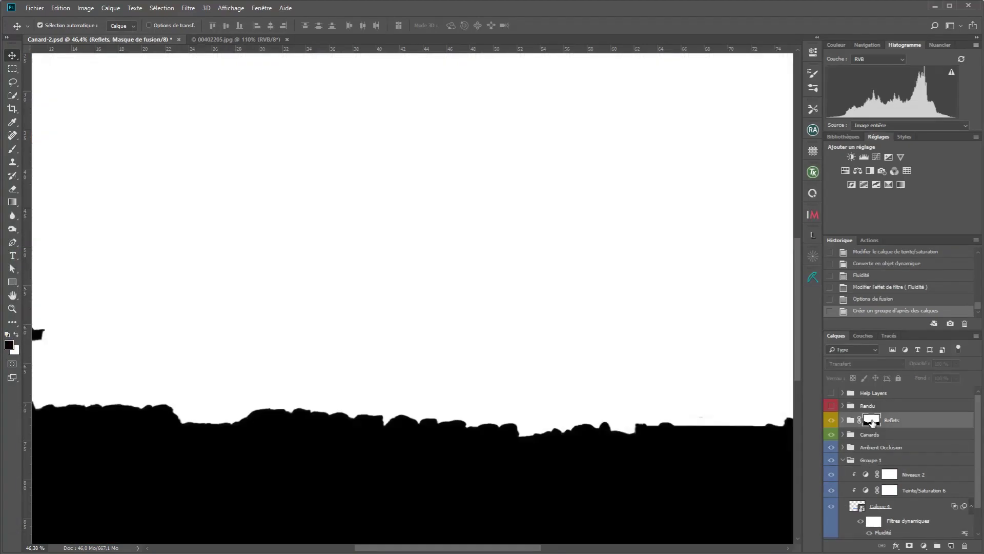
key("ctrl+0")
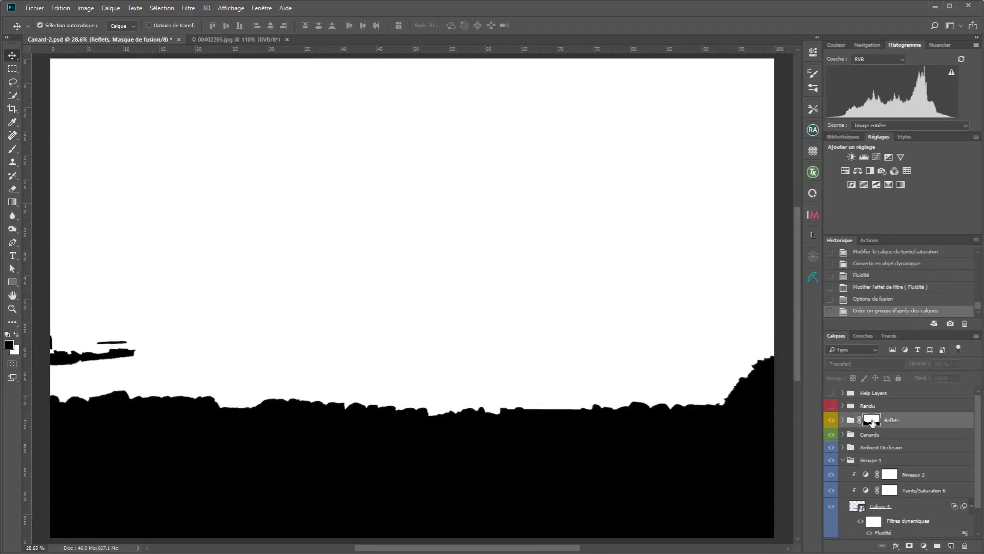
left_click(871, 420, "alt")
left_click(871, 420, "alt")
left_click(872, 420, "alt")
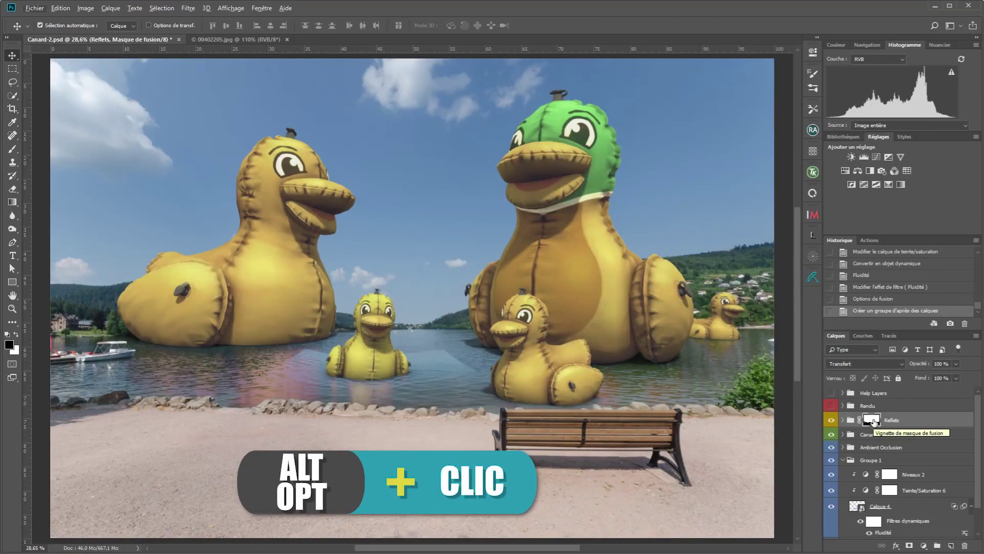
left_click_drag(874, 423, 877, 460)
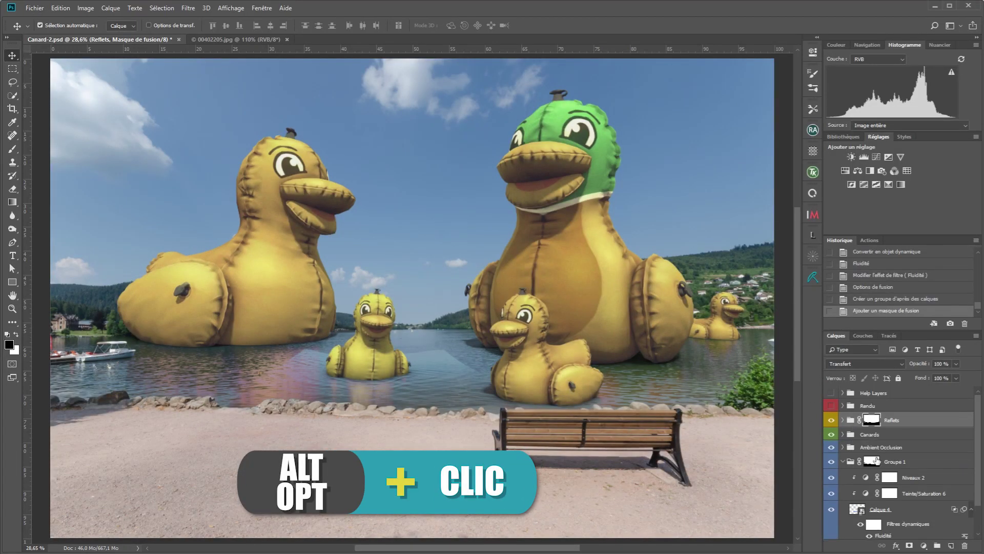
- Colour-label Groupe 1 yellow and compare the image with the group hidden and shown
right_click(832, 462)
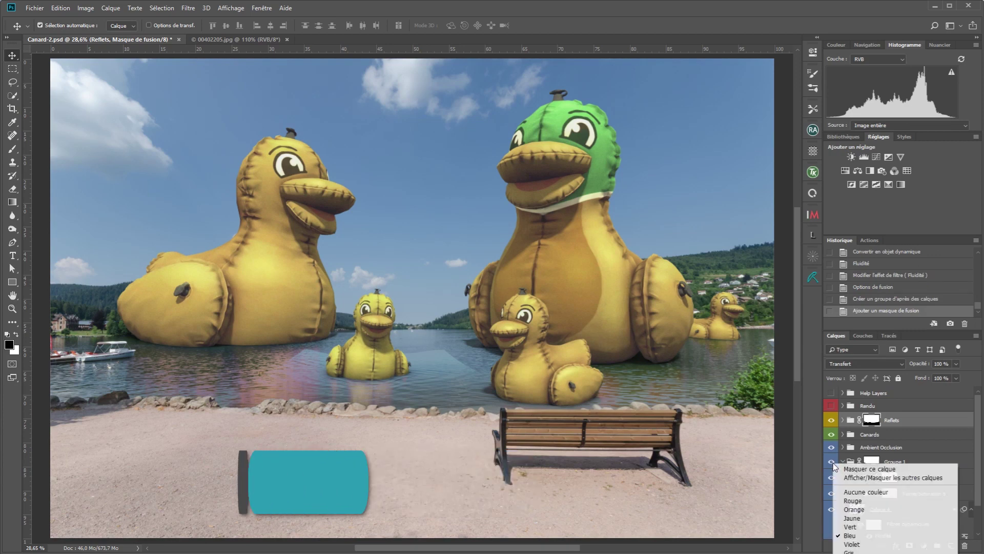
left_click(851, 519)
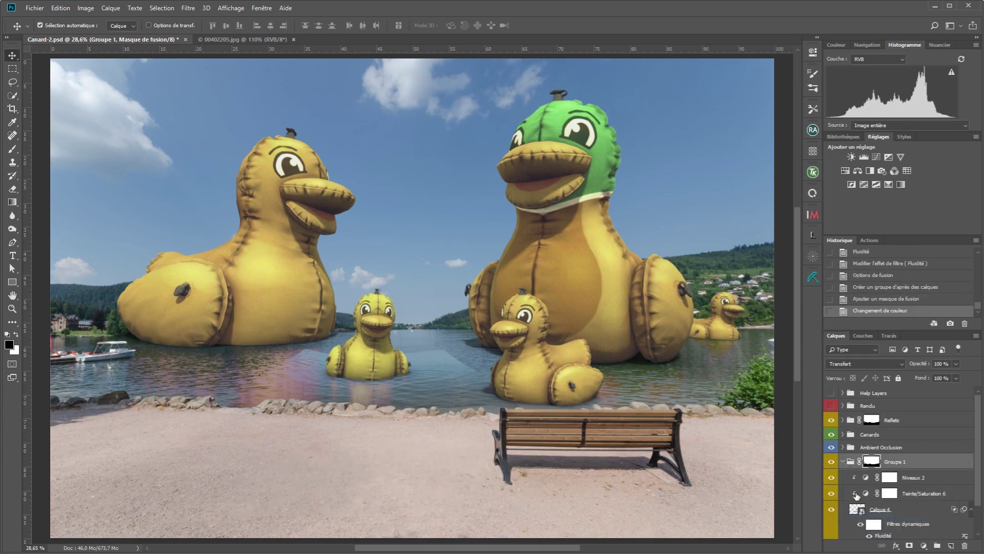
left_click(832, 462)
left_click(831, 463)
- Add a mask to Calque 4 and paint in black over the ripple photo's edges on both sides of the small duck
left_click(892, 512)
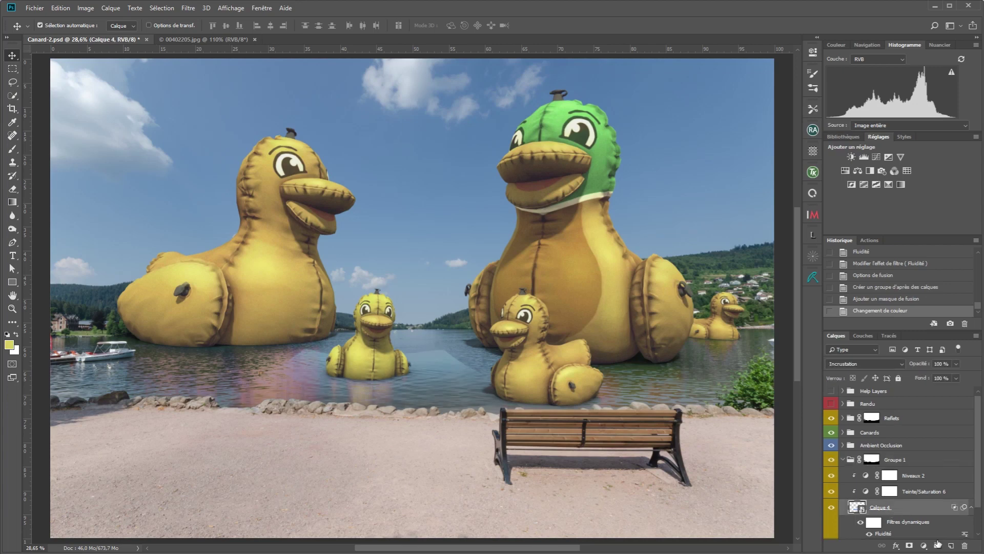
left_click(911, 546)
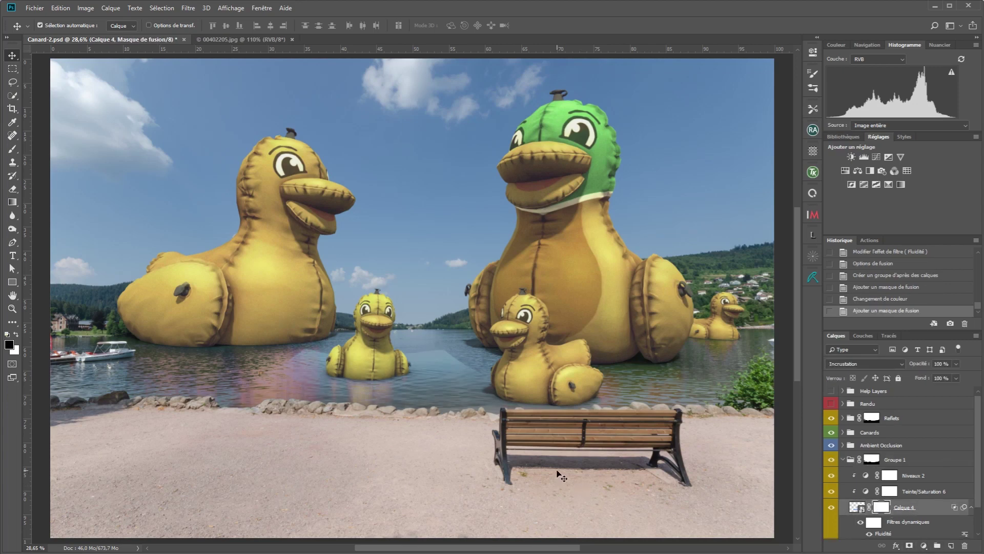
key("b")
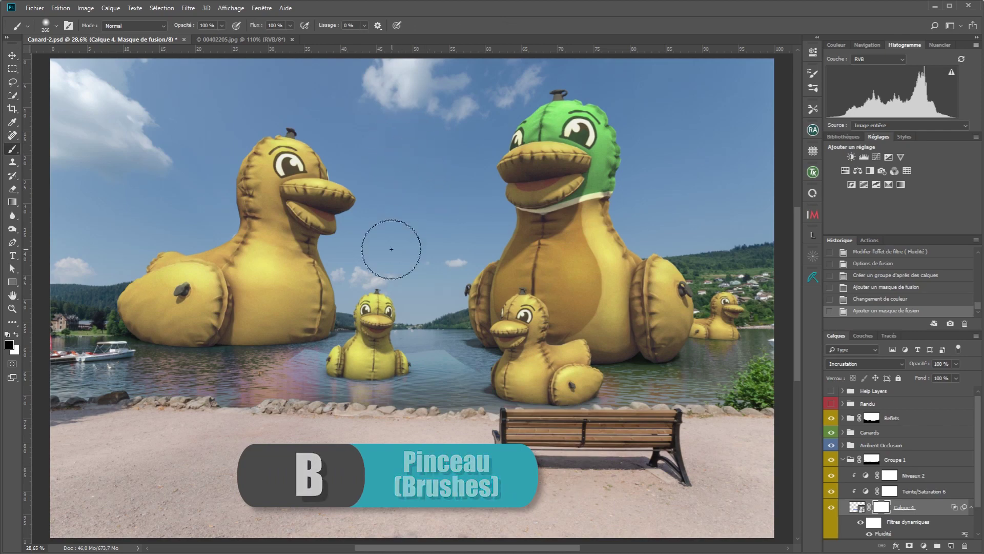
mouse_move(428, 339)
left_mouse_down()
mouse_move(463, 351)
mouse_move(454, 352)
left_mouse_up()
key("d")
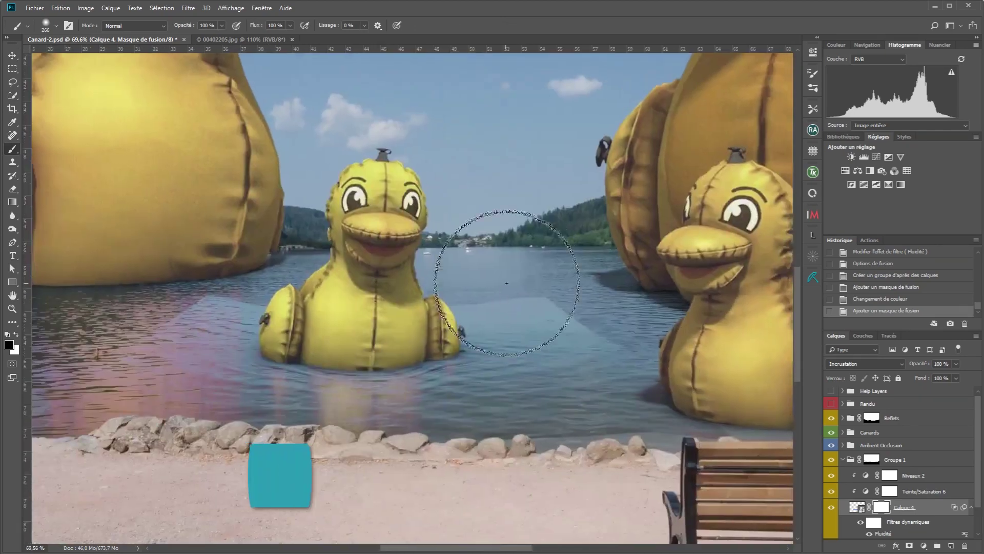
mouse_move(524, 290)
left_mouse_down()
mouse_move(615, 307)
mouse_move(473, 286)
left_mouse_up()
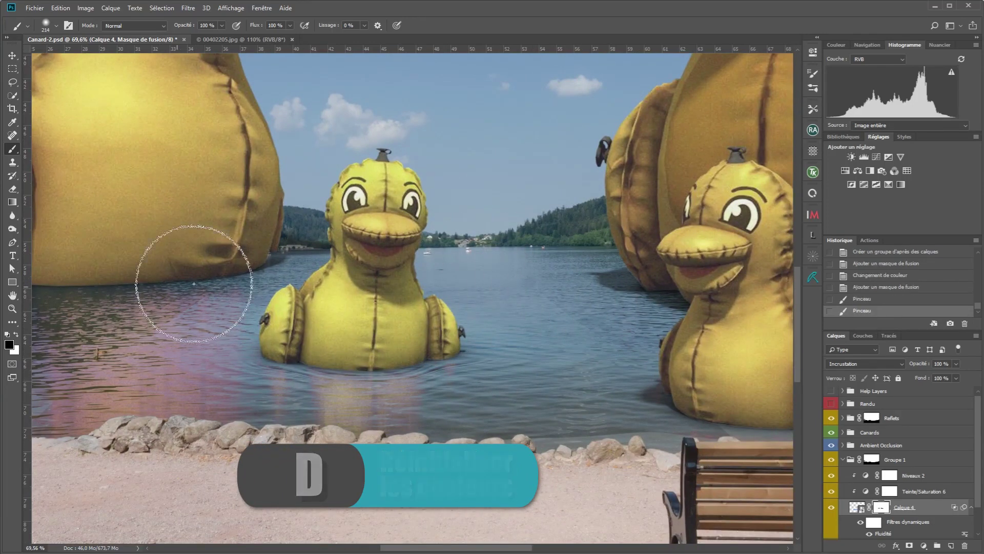
mouse_move(194, 282)
left_mouse_down()
mouse_move(274, 253)
mouse_move(275, 242)
left_mouse_up()
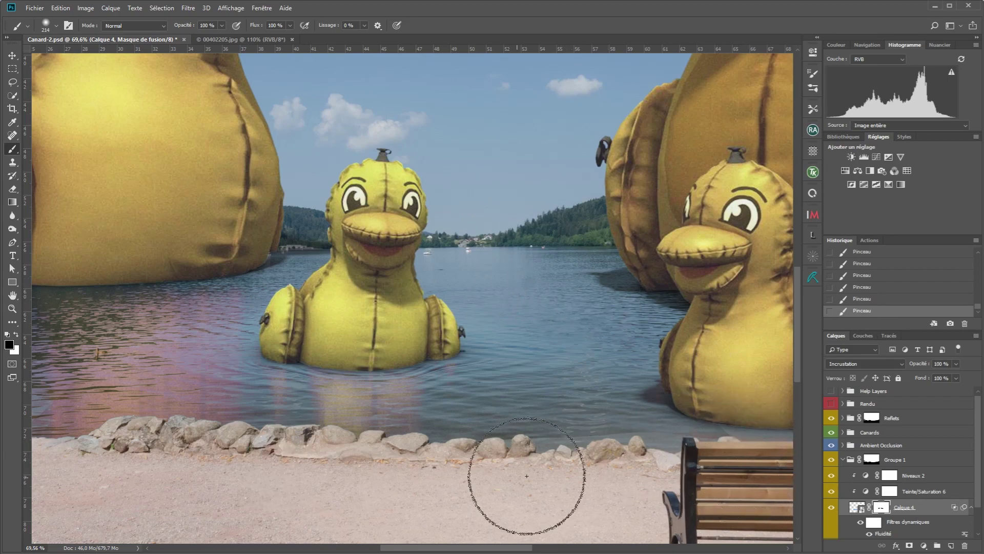
- Examine the blended water and compare the lake with Groupe 1 hidden and shown
scroll(407, 472, "down", 3)
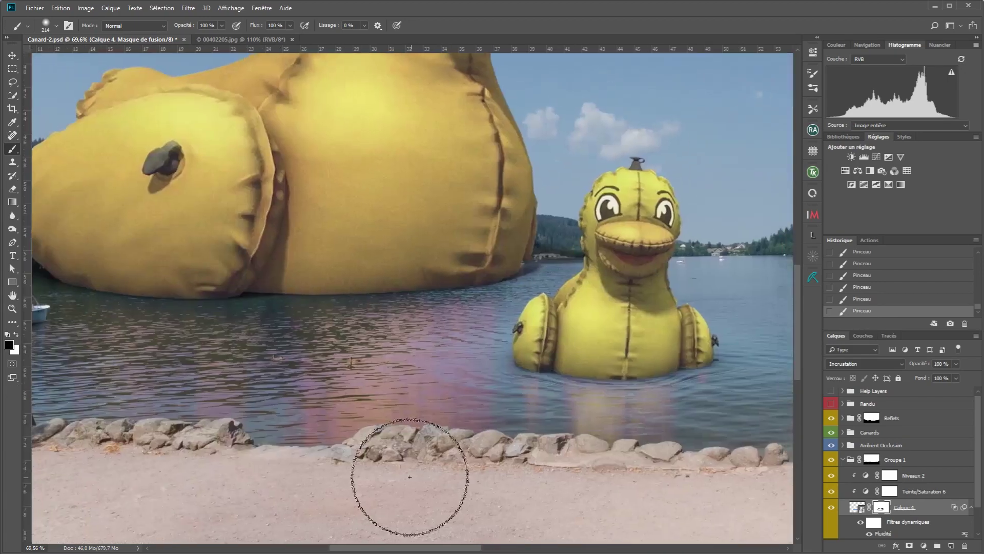
scroll(492, 424, "up", 2)
scroll(492, 423, "down", 2)
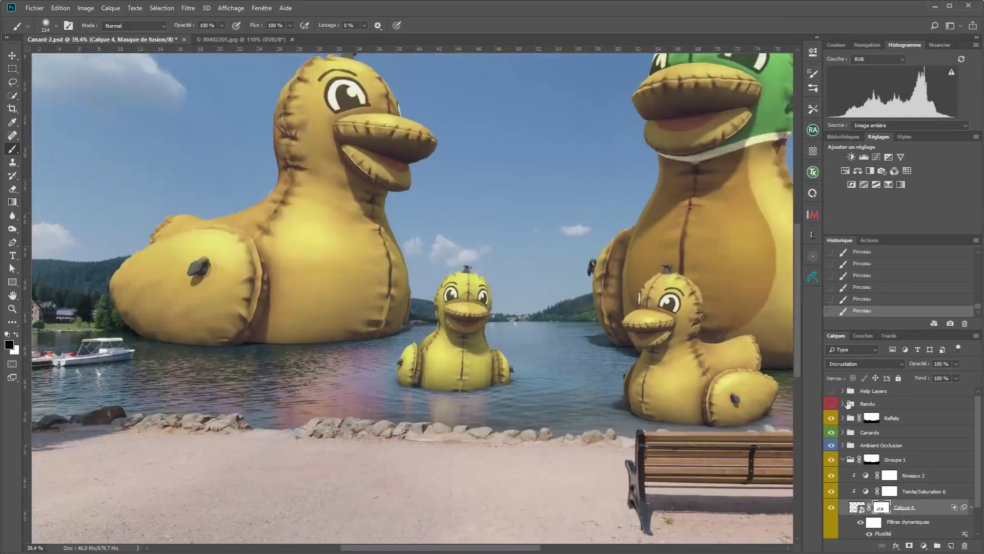
left_click(831, 460)
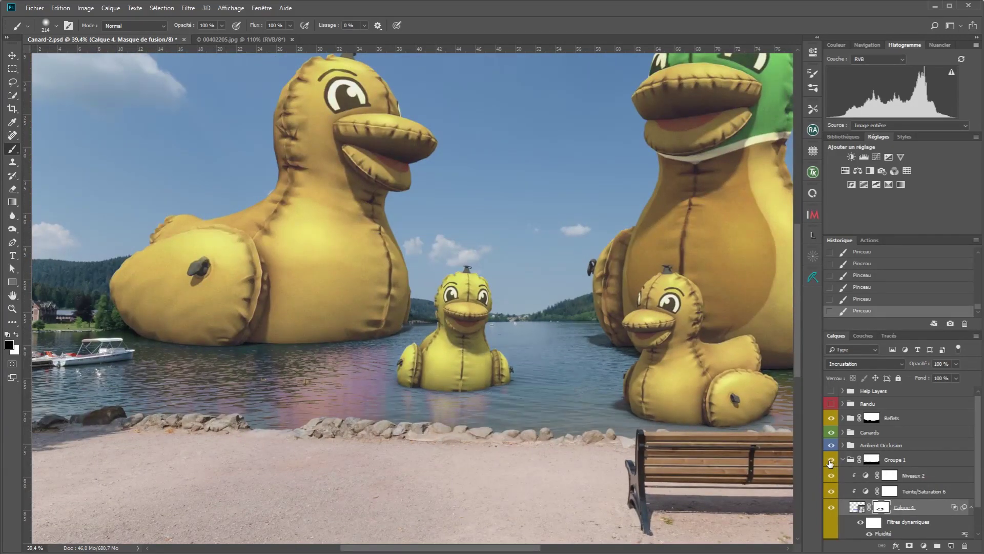
left_click(831, 461)
left_click(832, 462)
left_click(832, 462)
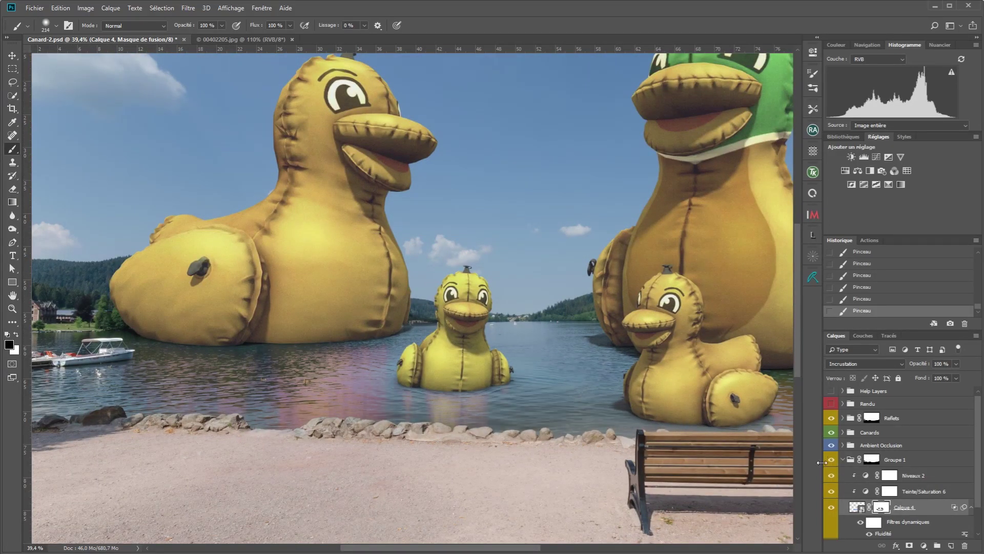
scroll(488, 384, "up", 3)
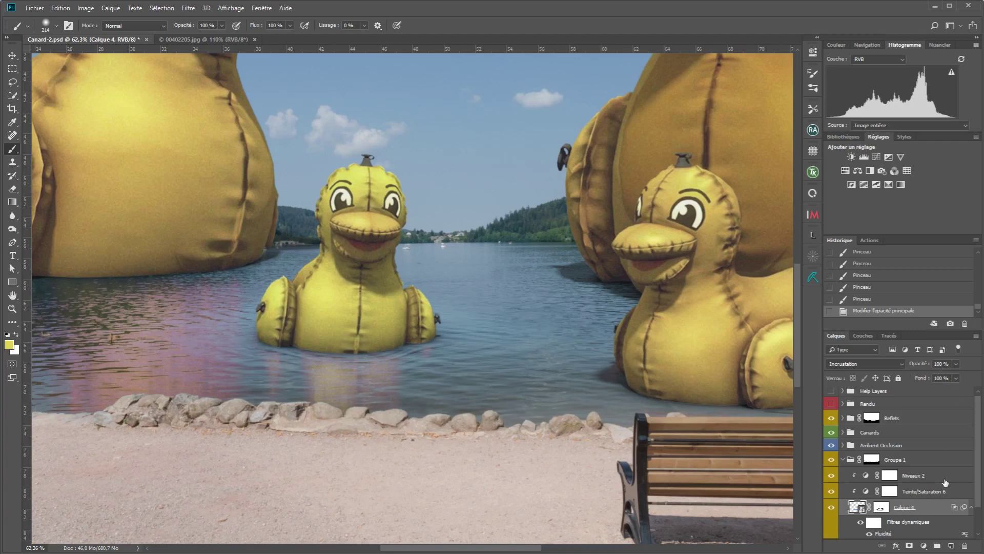
- Merge Niveaux 2, Teinte/Saturation 6 and Calque 4 inside Groupe 1 into a single layer
scroll(978, 461, "down", 2)
left_click(932, 450)
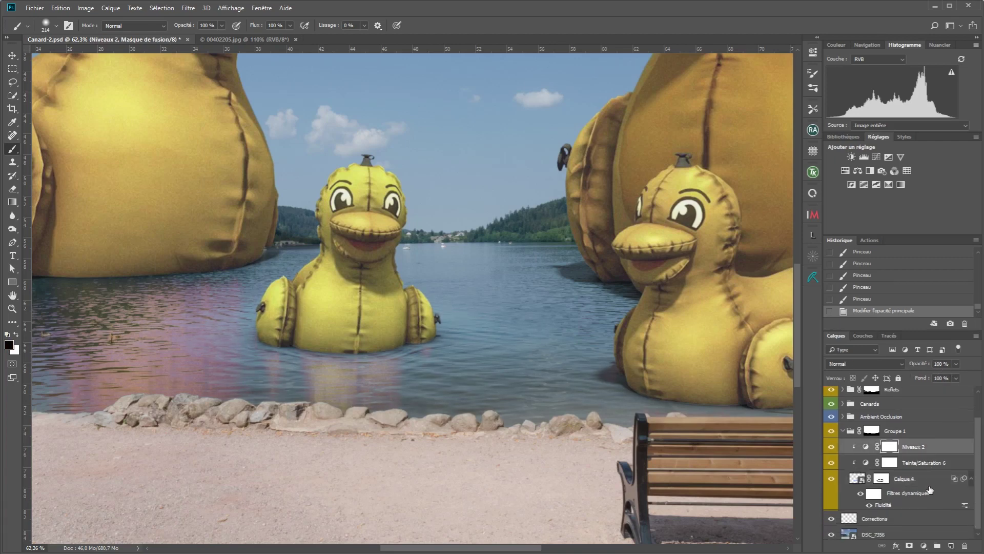
left_click(923, 483, "shift")
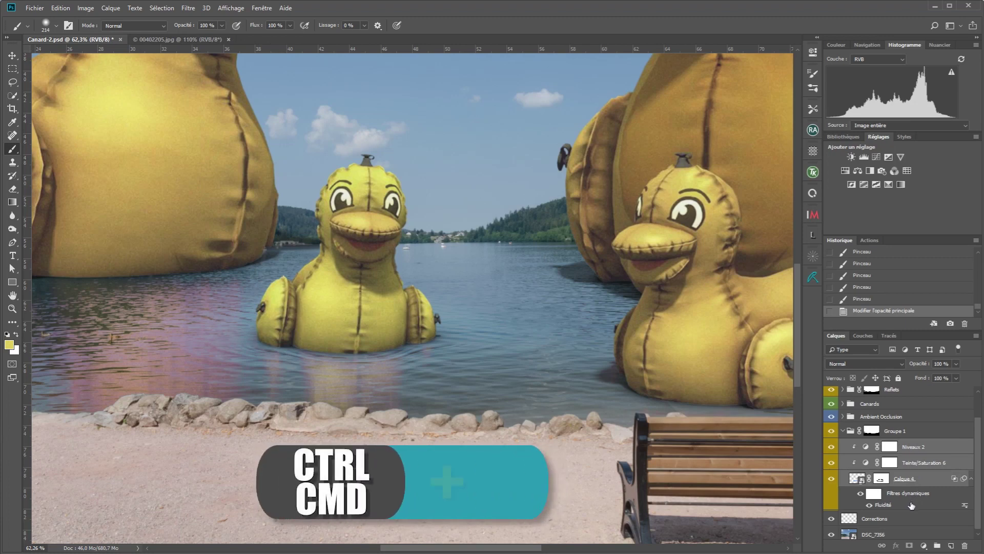
key("ctrl+e")
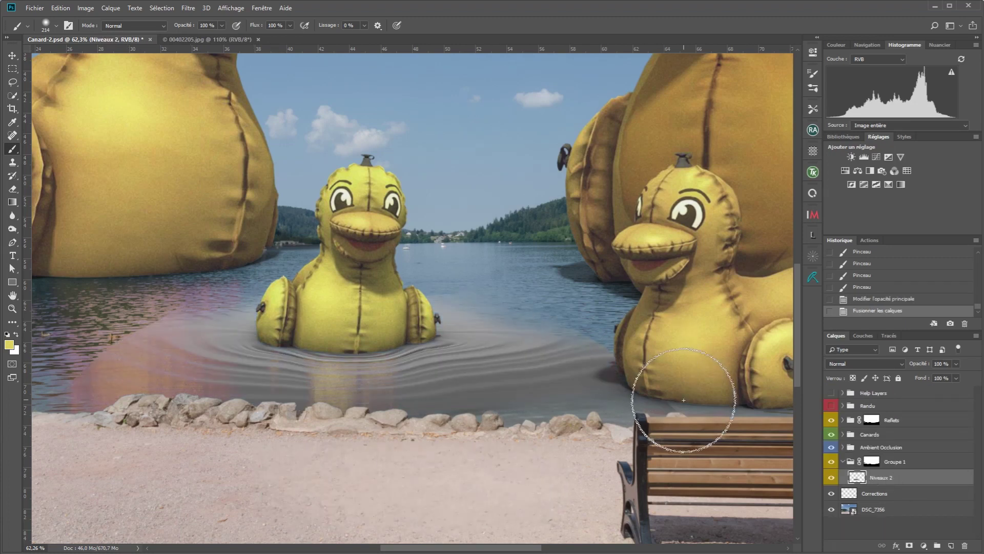
- Add a mask to the merged ripple layer and brush black over its outer edges beside and behind the small duck
key("b")
left_click(908, 546)
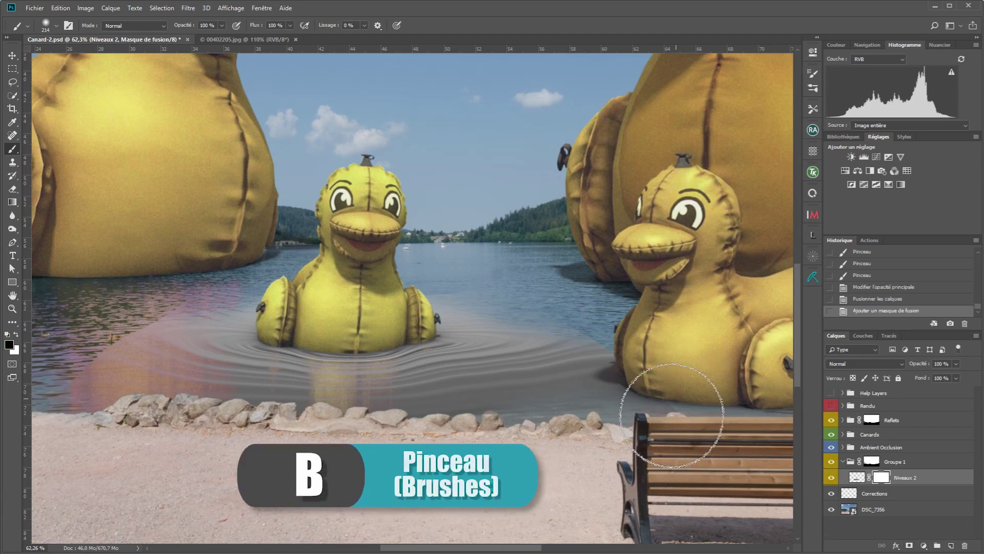
left_click(97, 322)
left_click_drag(96, 322, 154, 307)
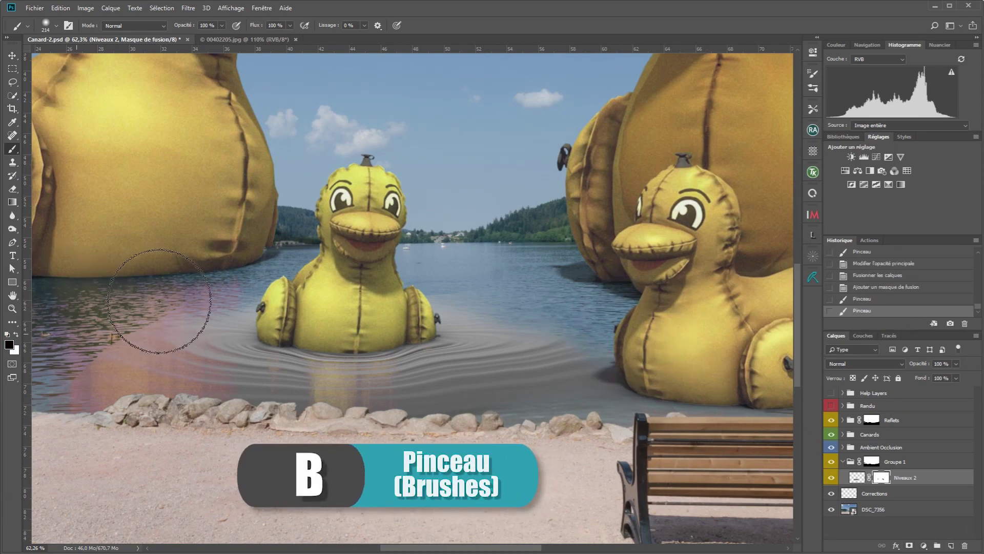
left_click(131, 329)
left_click(60, 379)
left_click(136, 285)
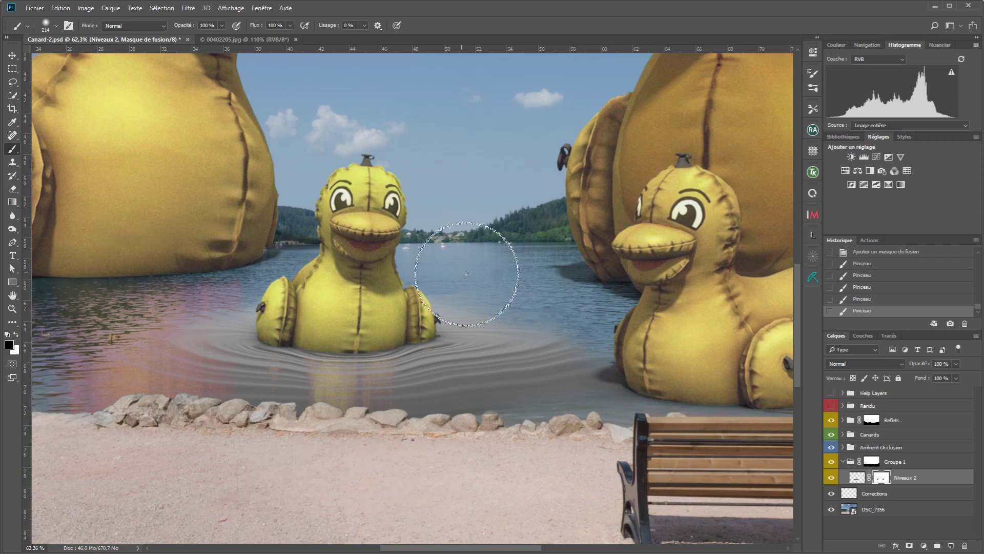
left_click(479, 260)
- Set the merged ripple layer to Incrustation mode at 65% opacity and compare the water with Groupe 1 hidden and shown
left_click(865, 363)
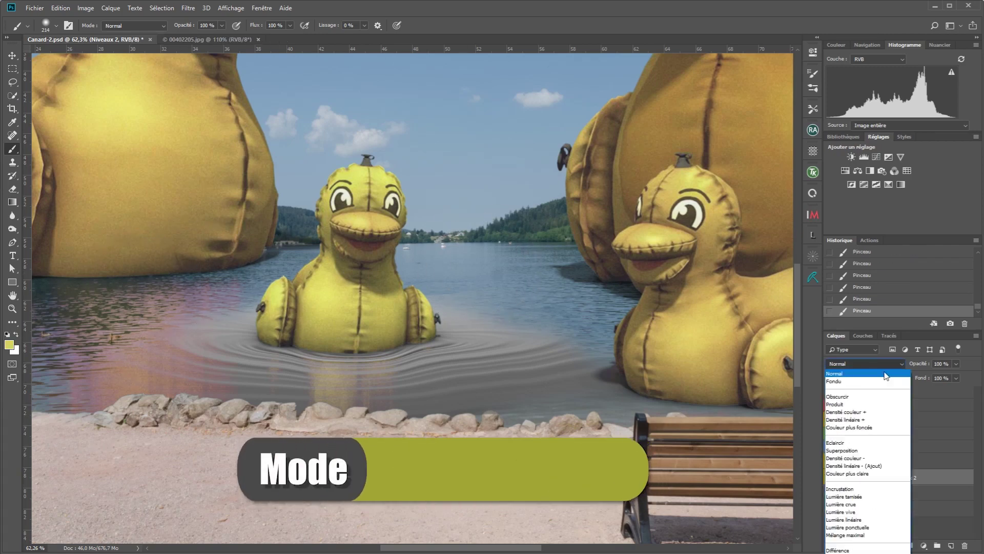
left_click(853, 495)
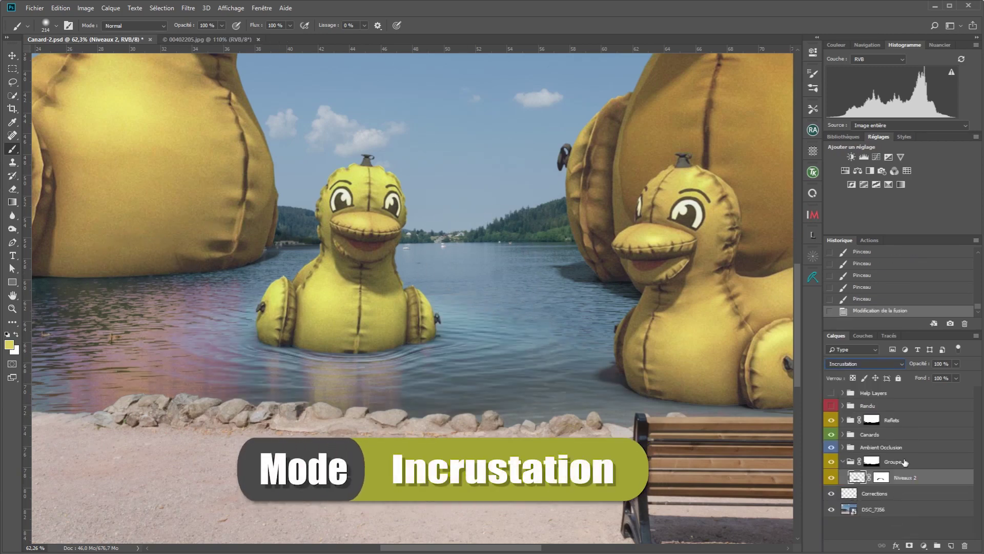
left_click_drag(920, 364, 902, 365)
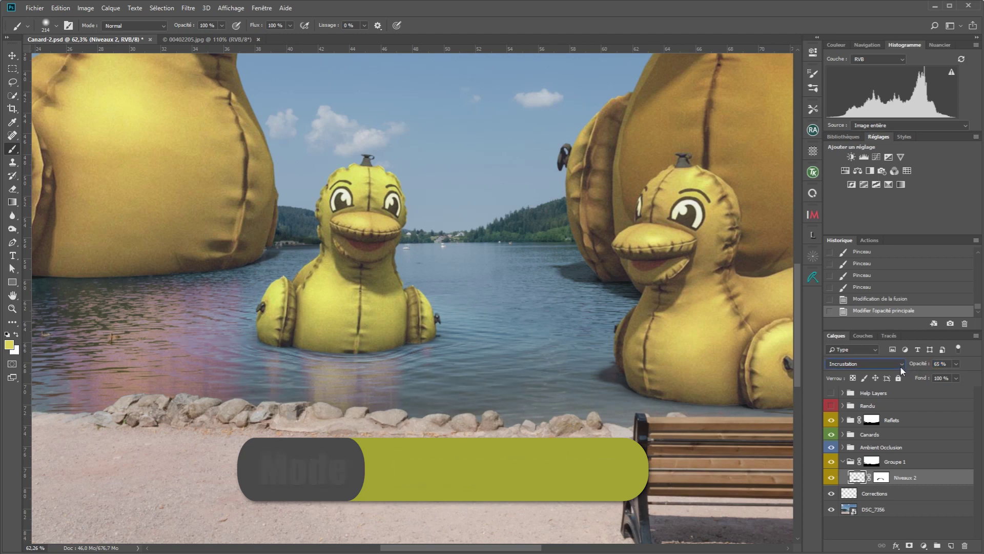
left_click(831, 463)
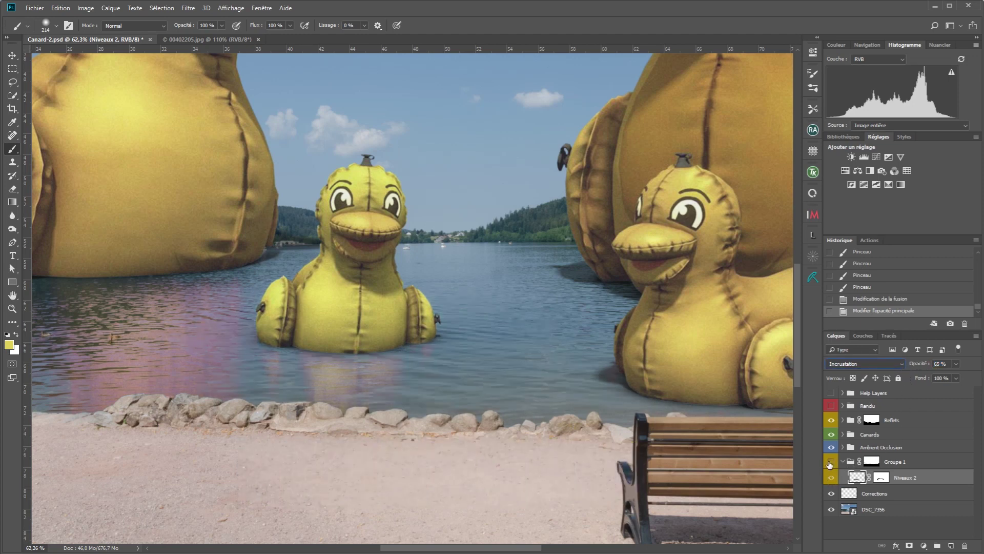
left_click(831, 464)
left_click(830, 466)
left_click(830, 467)
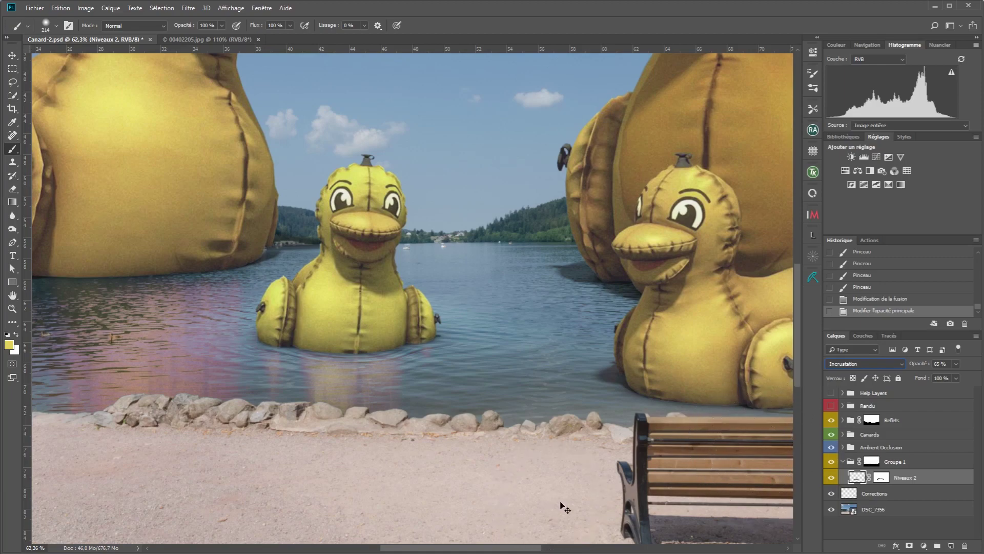
- Widen the merged ripple layer to about 114% around the small duck with Free Transform, keeping its height
key("ctrl+0")
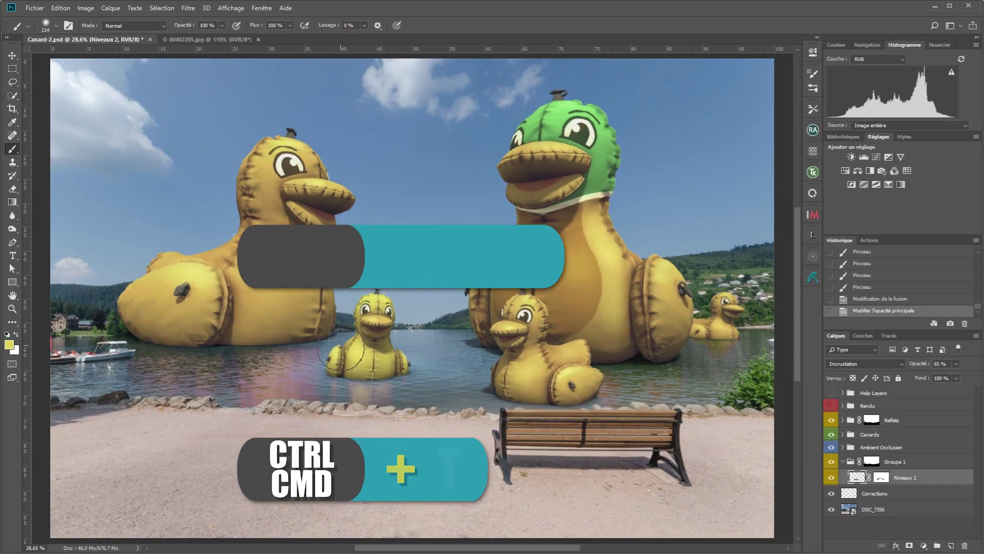
left_click(365, 376)
key("ctrl+t")
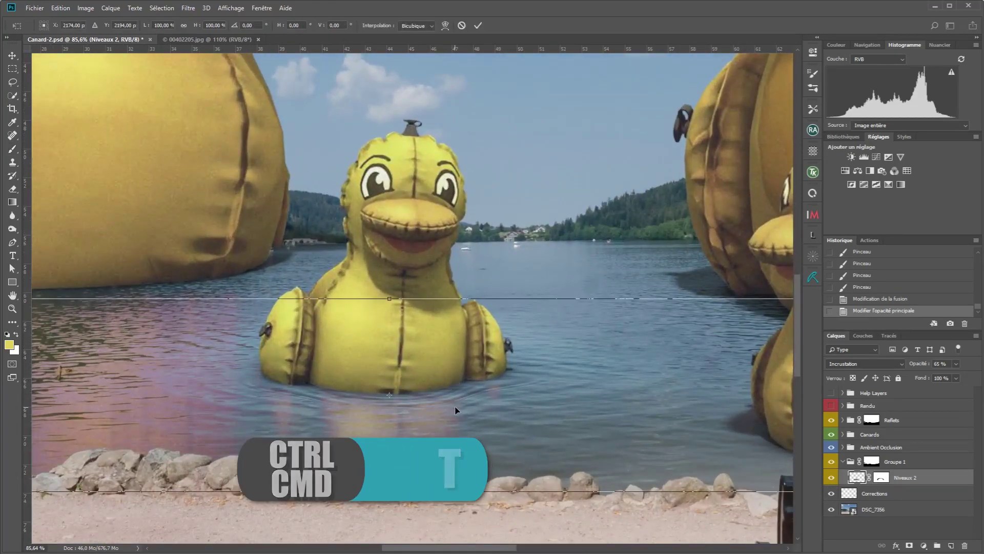
left_click(425, 410, "alt")
left_click_drag(622, 407, 648, 405)
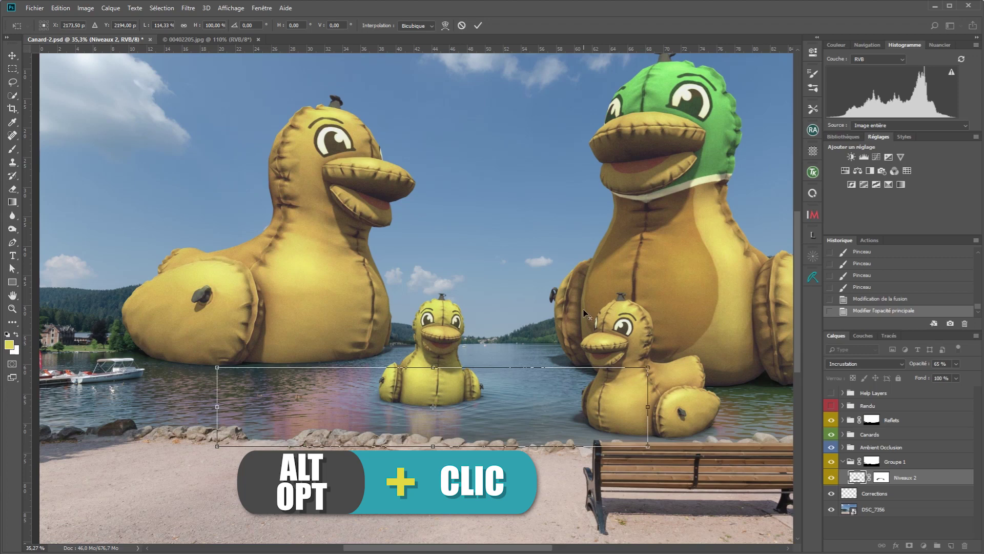
left_click(477, 27)
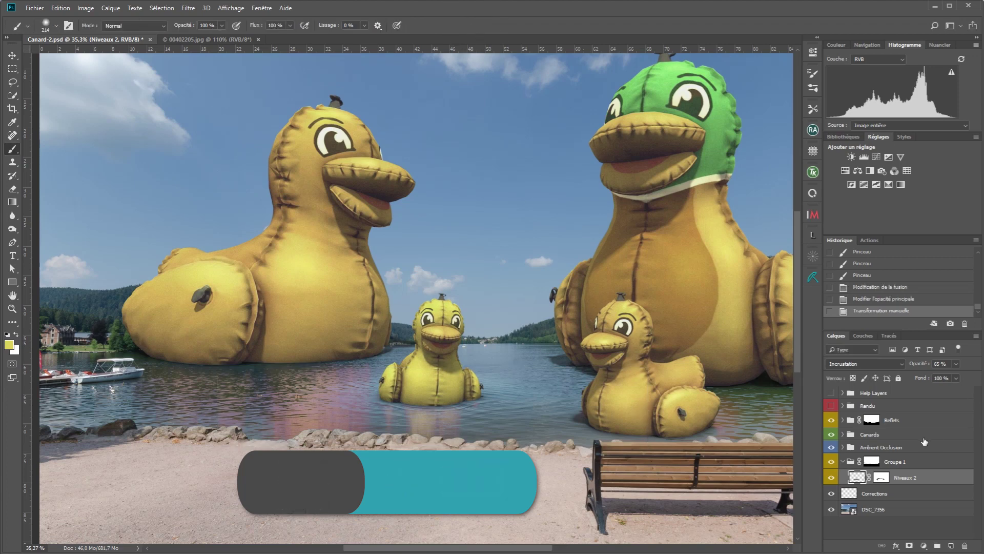
- Lower the ripple layer's opacity to 60% and compare the lake with the ripples hidden and shown
left_click_drag(921, 365, 906, 365)
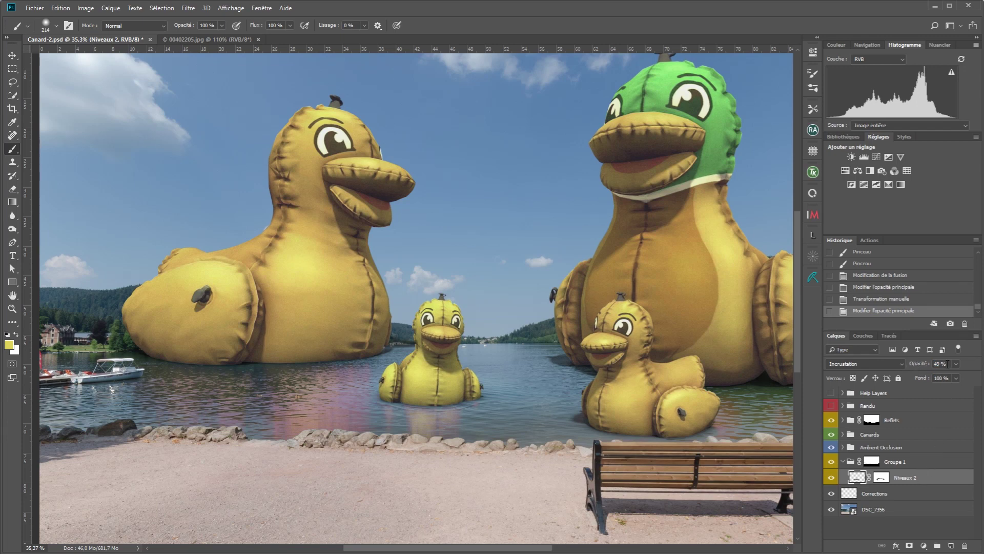
left_click_drag(920, 366, 920, 367)
left_click(831, 463)
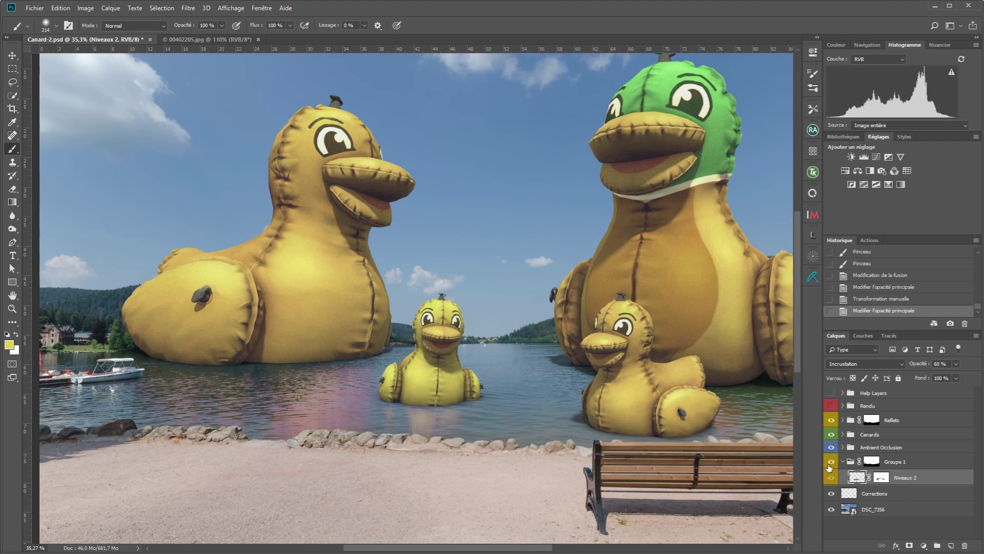
left_click(831, 463)
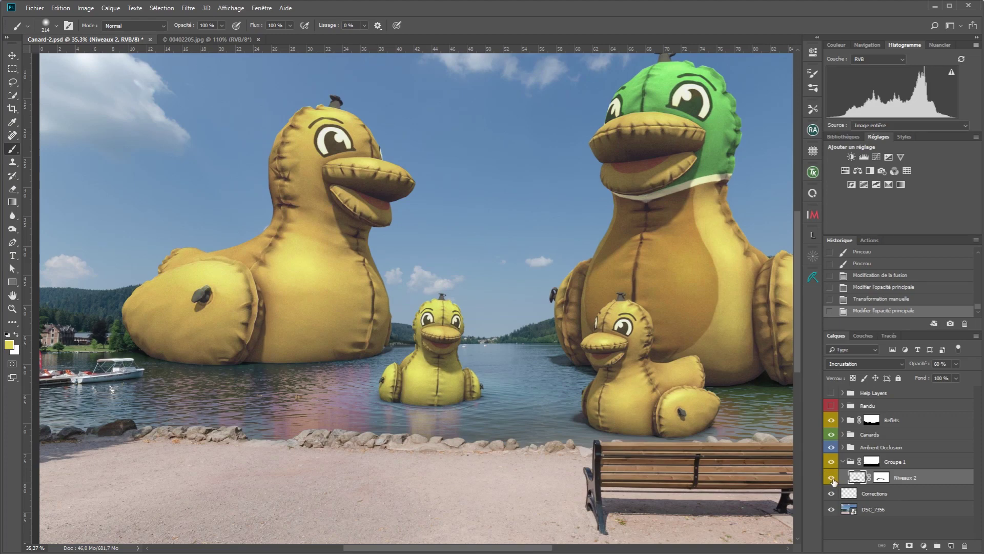
left_click(832, 477)
left_click(832, 478)
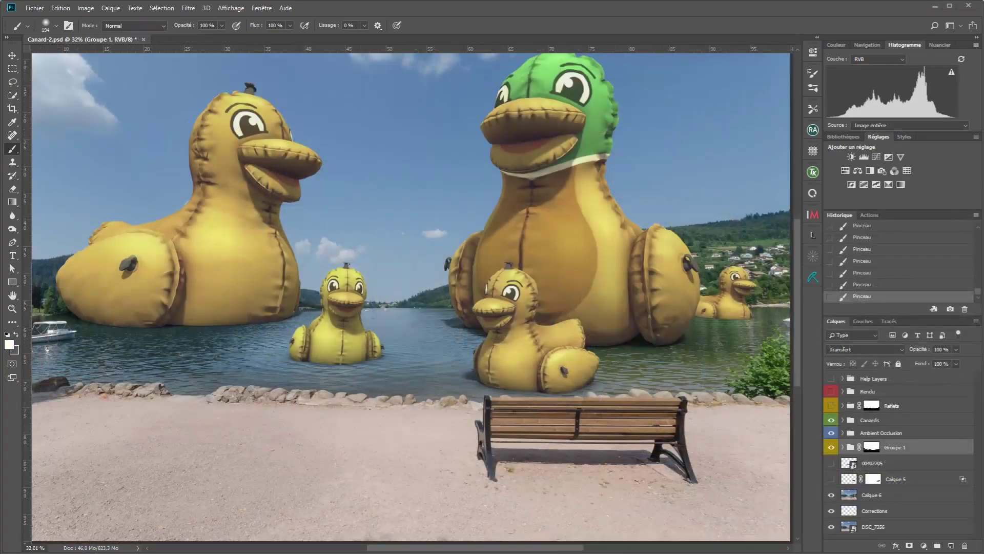
- Compare the lake with Groupe 1 hidden and shown, and view Calque 6 on its own
left_click(831, 450)
left_click(831, 449)
left_click(831, 449)
left_click(831, 449)
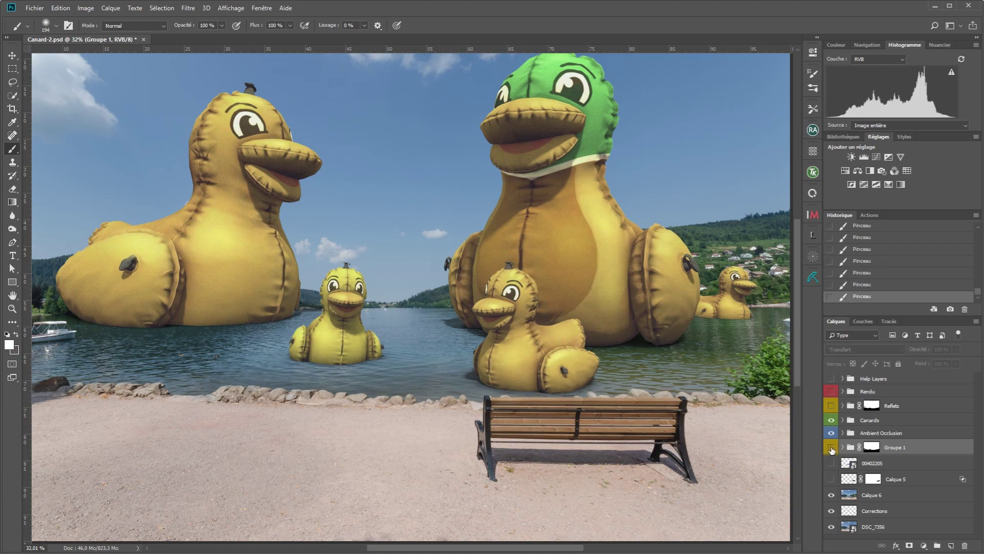
left_click(831, 449)
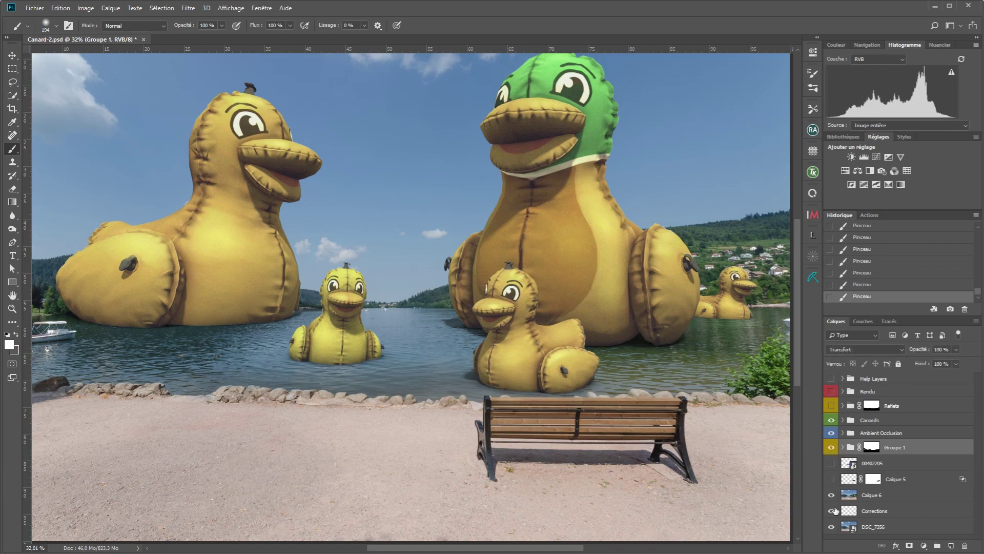
left_click(832, 496, "alt")
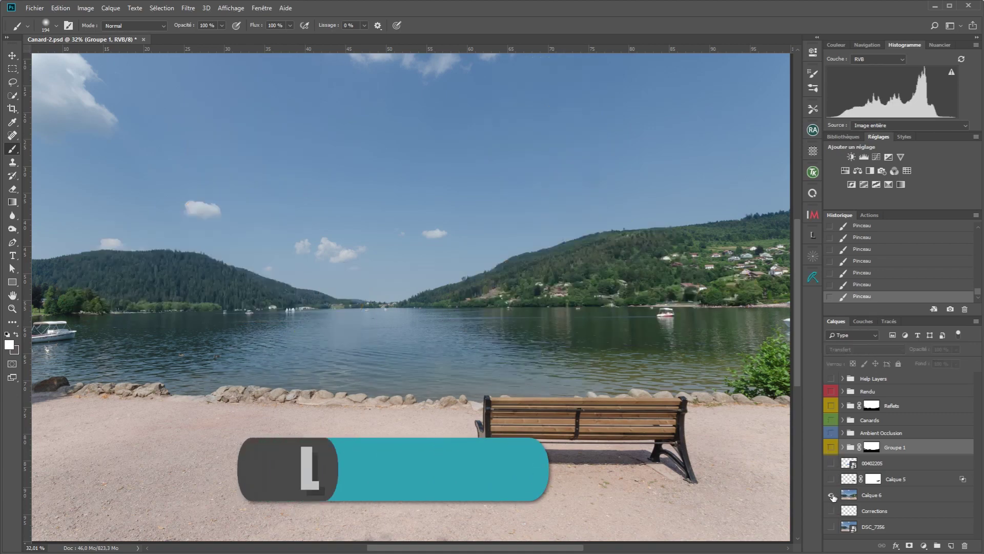
left_click(831, 496, "alt")
- Lasso the water around the seated duck behind the bench, copy that area of Calque 6 to a new layer and hide Calque 6
key("l")
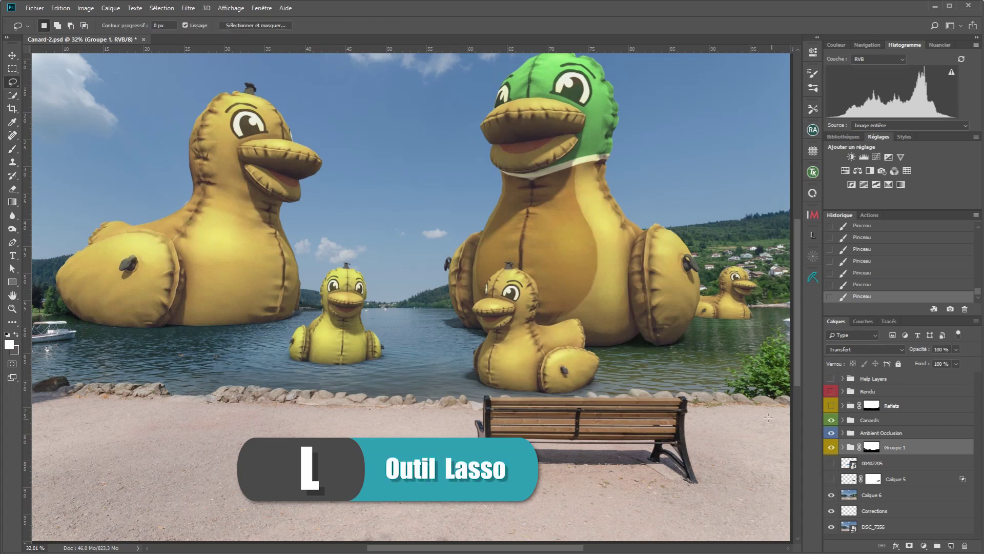
left_click_drag(710, 338, 451, 318)
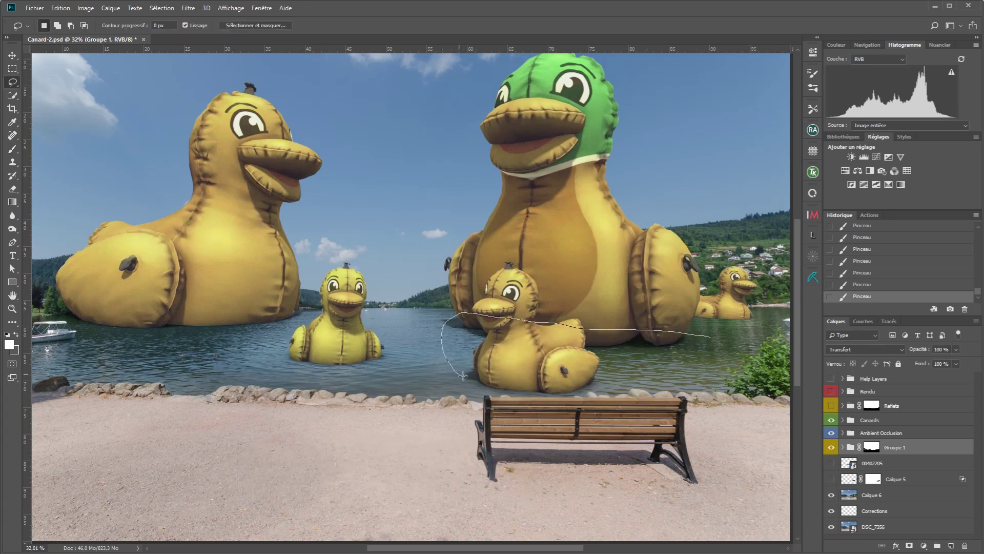
mouse_move(614, 382)
left_mouse_down()
mouse_move(705, 375)
mouse_move(730, 353)
mouse_move(712, 338)
left_mouse_up()
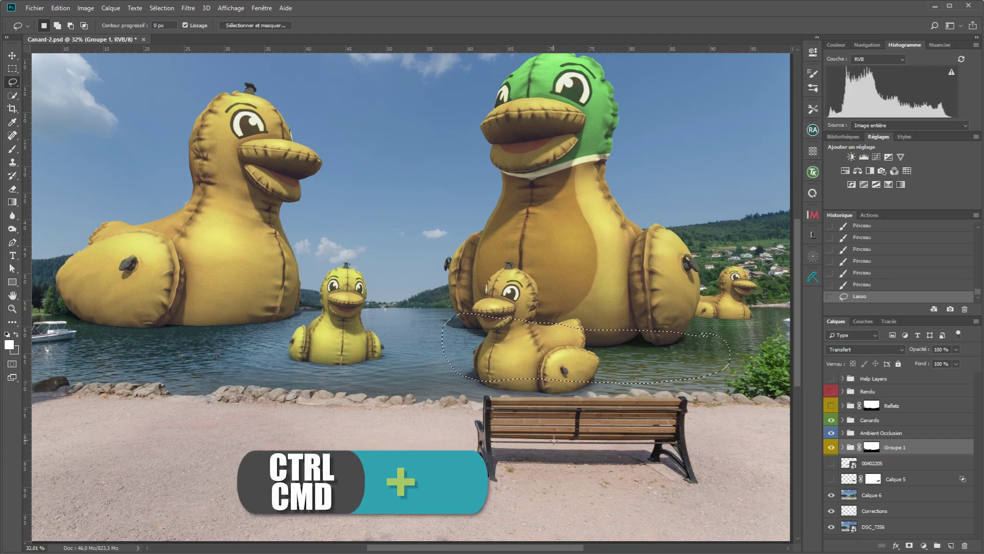
key("ctrl+j")
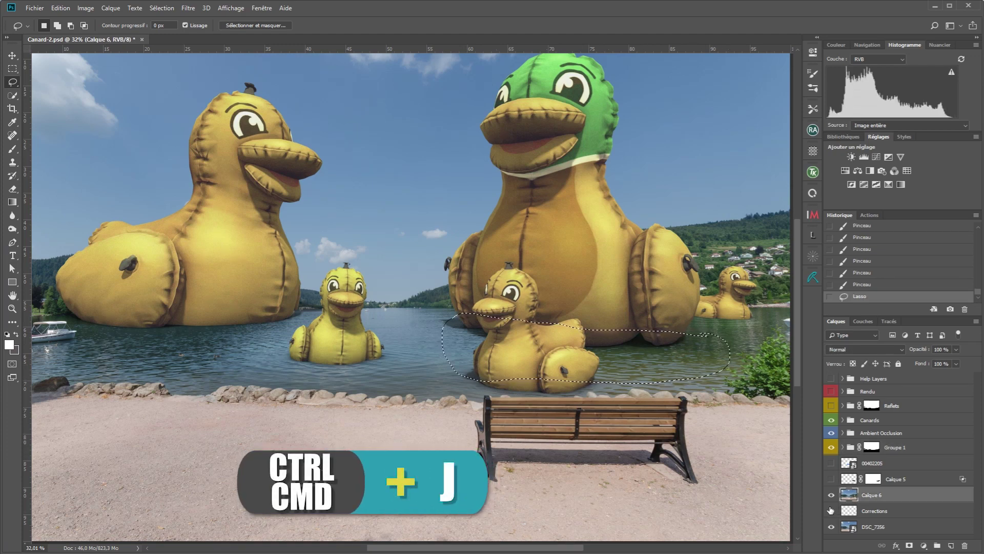
left_click(831, 510)
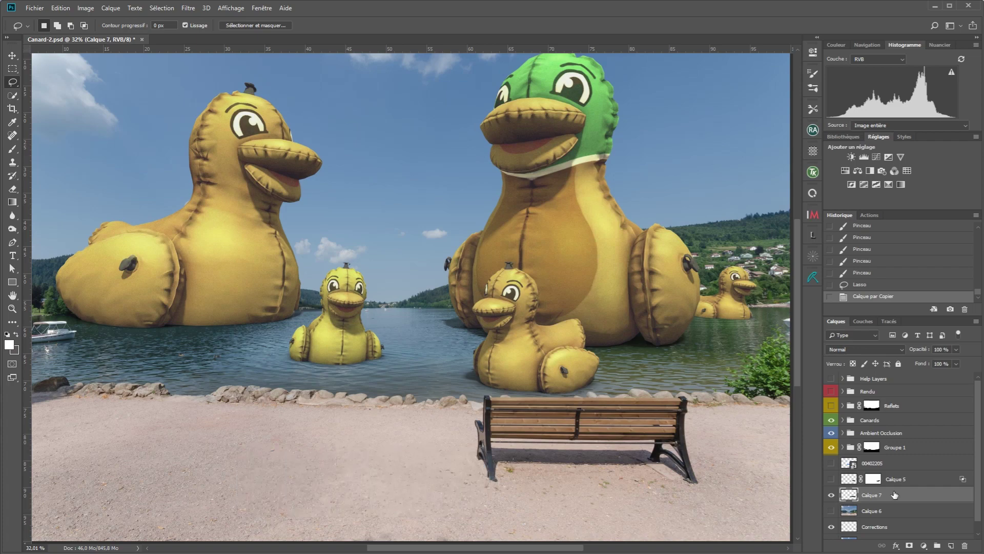
- Convert Calque 7 to a smart object and open the Fluidité filter on it
right_click(898, 495)
left_click(939, 201)
left_click(182, 10)
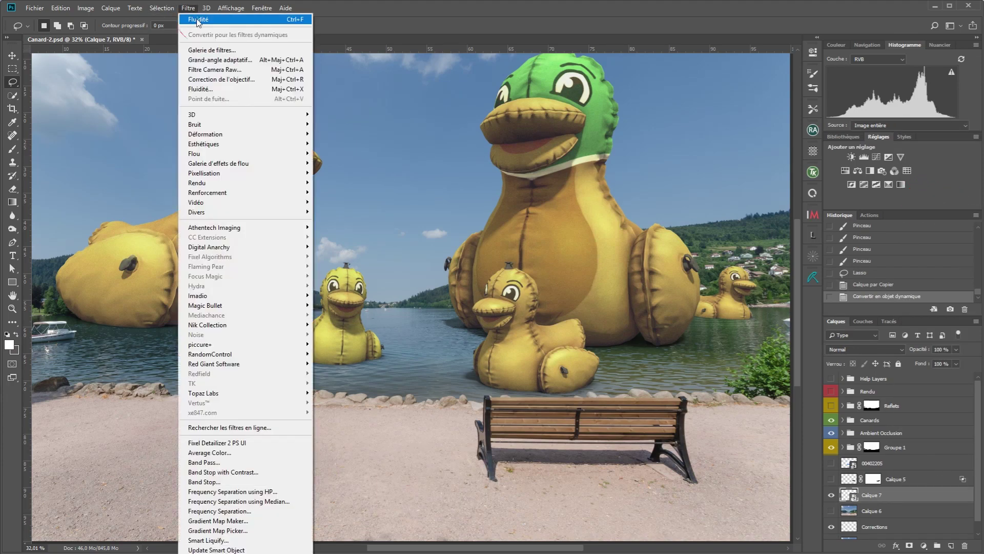
left_click(223, 76)
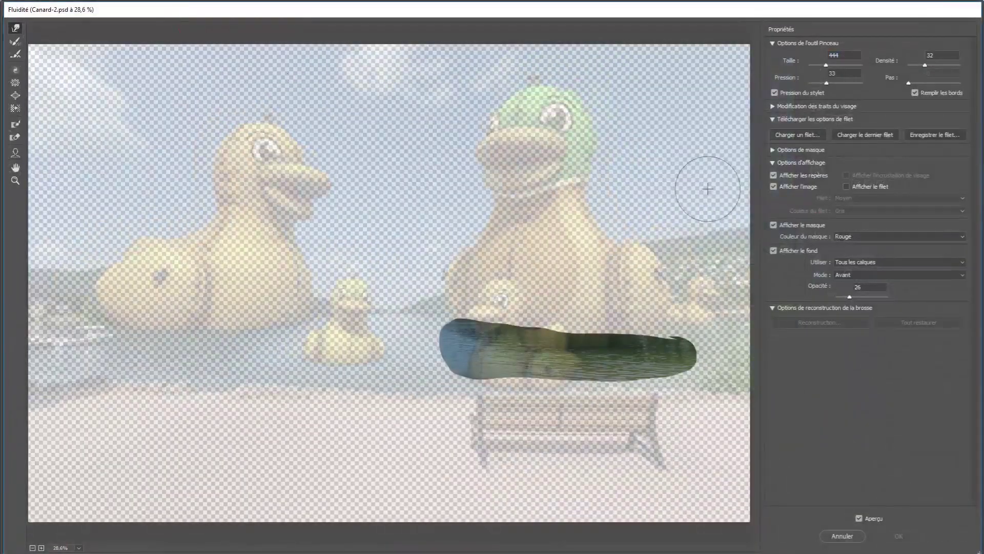
- Try the Arrière backdrop mode in the Fluidité filter, and display the backdrop as Avant at 45 opacity
left_click(858, 276)
left_click(853, 284)
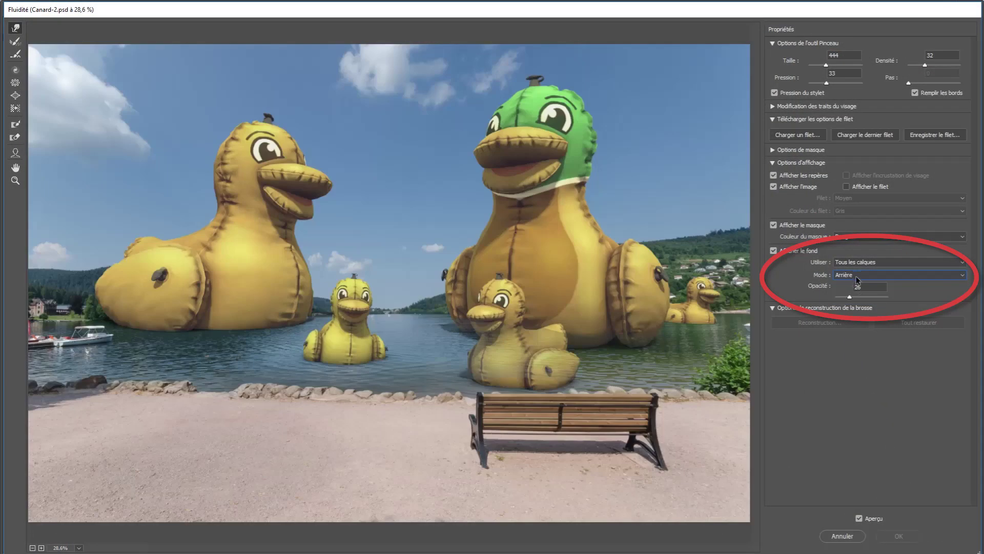
left_click_drag(850, 297, 859, 297)
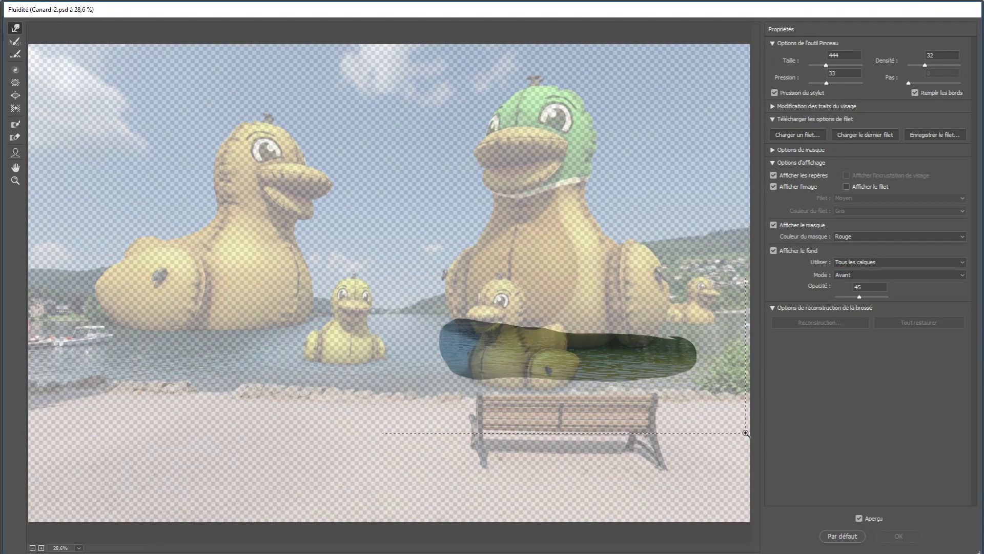
- Warp Calque 7's water into curved ripples around the ducks with a size 591 brush, refining and applying the Fluidité filter
left_click_drag(746, 433, 746, 433)
mouse_move(620, 362)
left_mouse_down()
mouse_move(412, 373)
mouse_move(496, 371)
mouse_move(517, 383)
mouse_move(654, 391)
mouse_move(616, 413)
mouse_move(620, 396)
mouse_move(515, 411)
mouse_move(412, 403)
mouse_move(527, 428)
mouse_move(599, 410)
mouse_move(667, 405)
left_mouse_up()
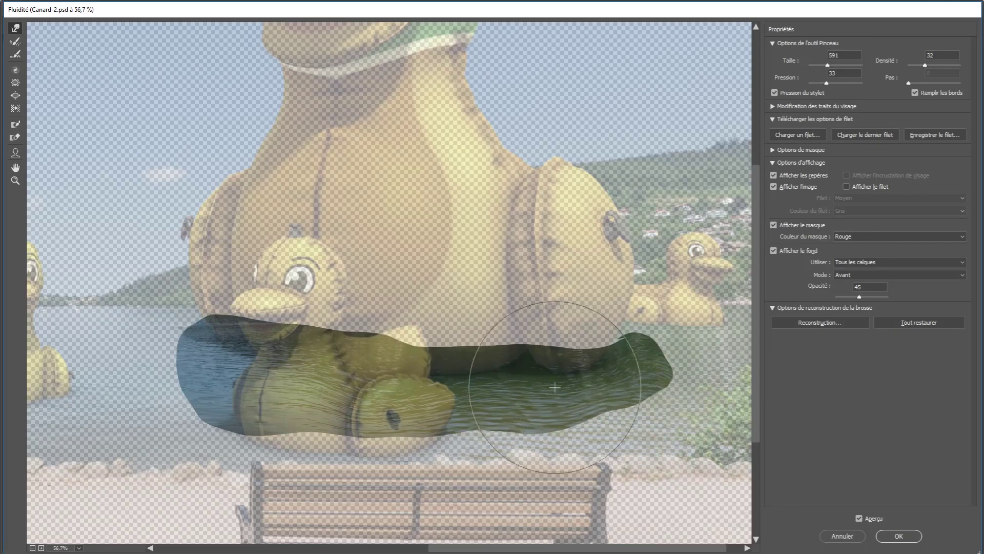
mouse_move(555, 387)
left_mouse_down()
mouse_move(501, 406)
mouse_move(448, 376)
mouse_move(477, 424)
mouse_move(263, 356)
mouse_move(187, 353)
mouse_move(185, 343)
mouse_move(219, 334)
mouse_move(209, 364)
mouse_move(233, 401)
mouse_move(184, 336)
mouse_move(213, 328)
mouse_move(227, 338)
mouse_move(200, 314)
mouse_move(215, 365)
mouse_move(173, 365)
left_mouse_up()
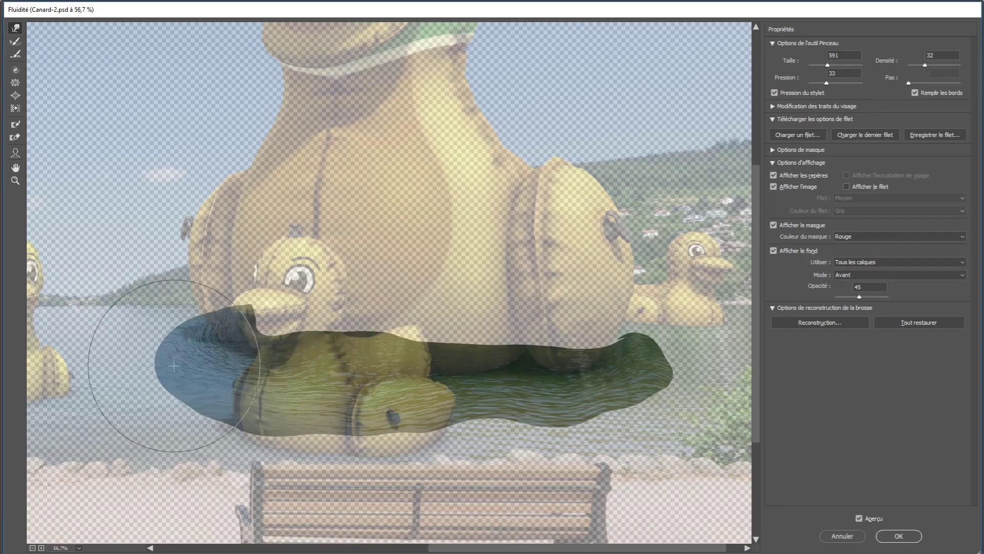
left_click(893, 538)
double_click(876, 521)
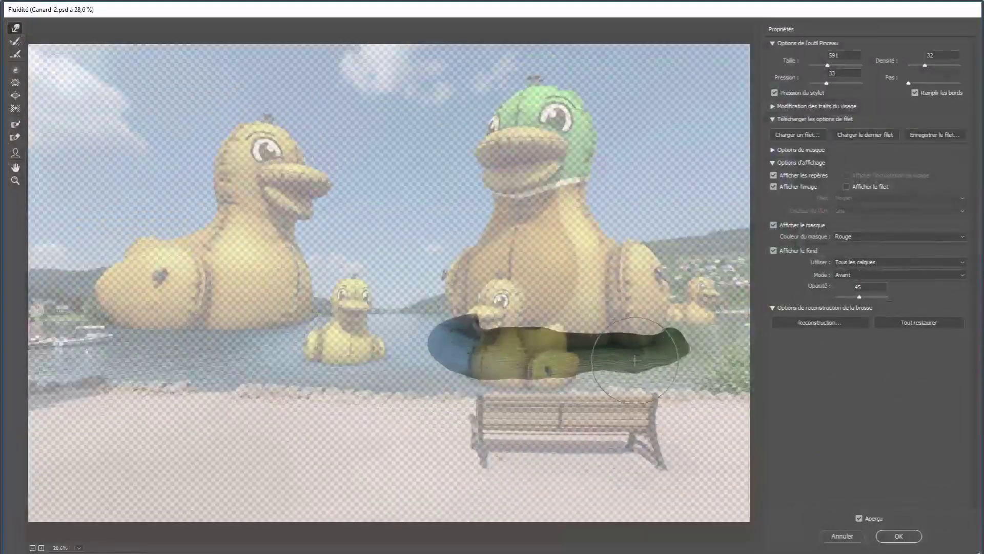
left_click(896, 535)
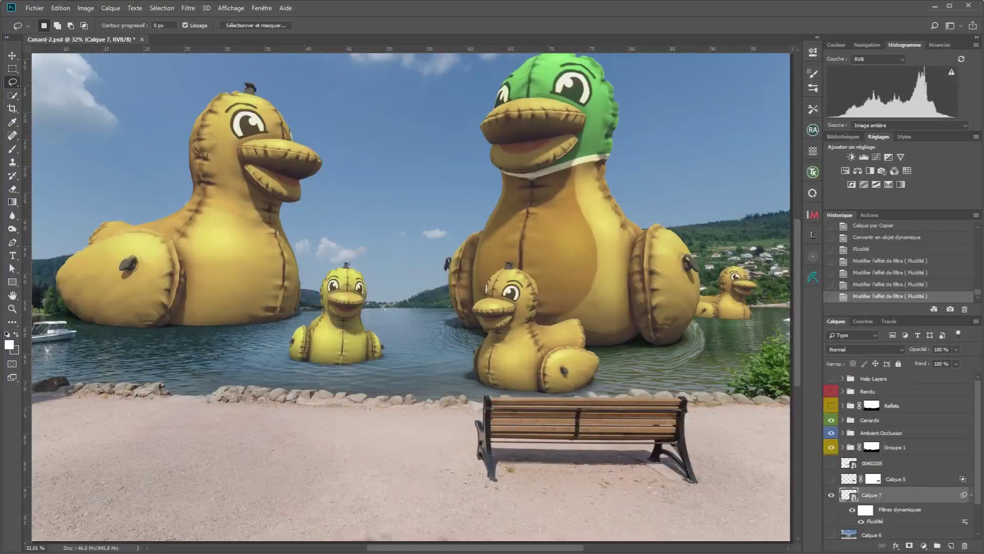
- Add a layer mask to Calque 7, paint out the excess ripples around the ducks in black, and compare the layer hidden and shown
left_click(909, 546)
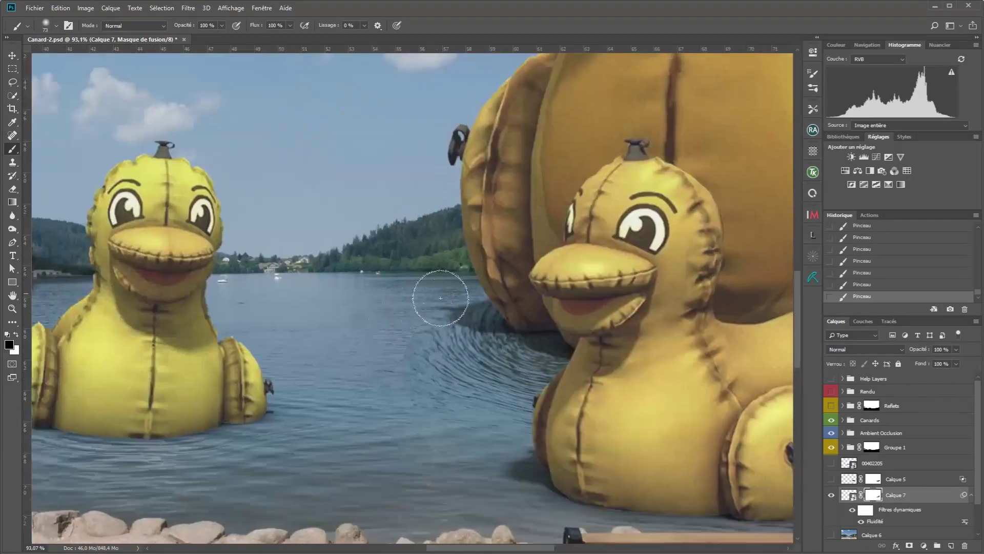
scroll(420, 370, "down", 3)
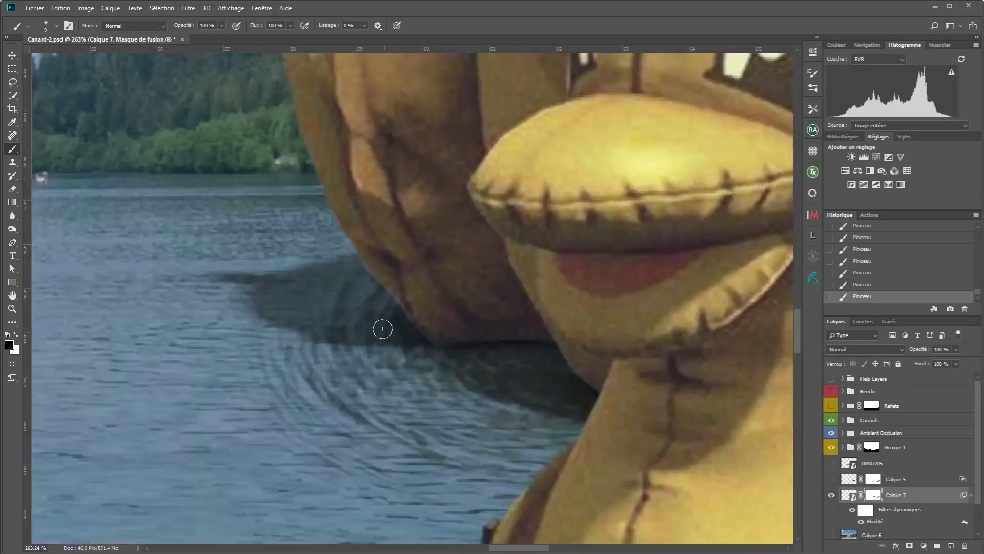
key("ctrl+0")
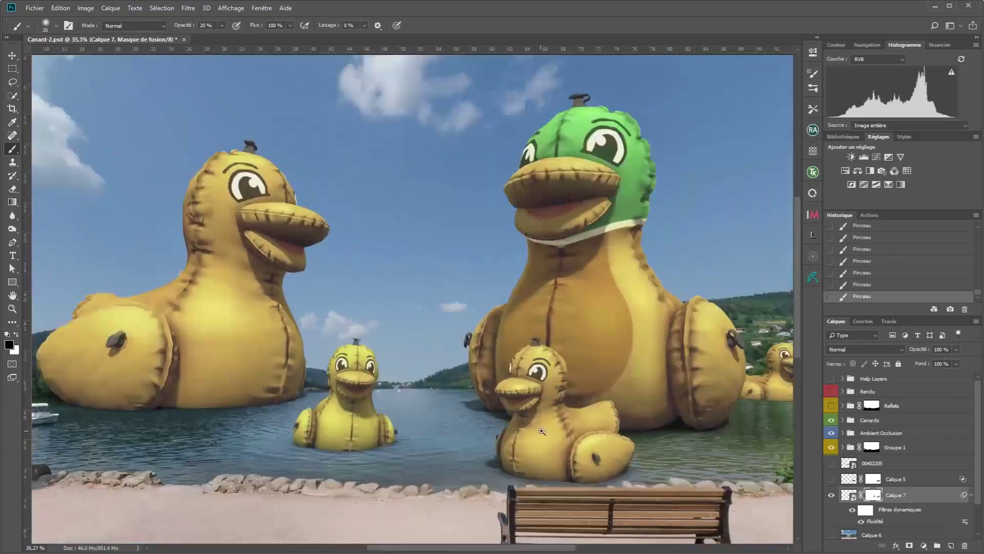
left_click(542, 432)
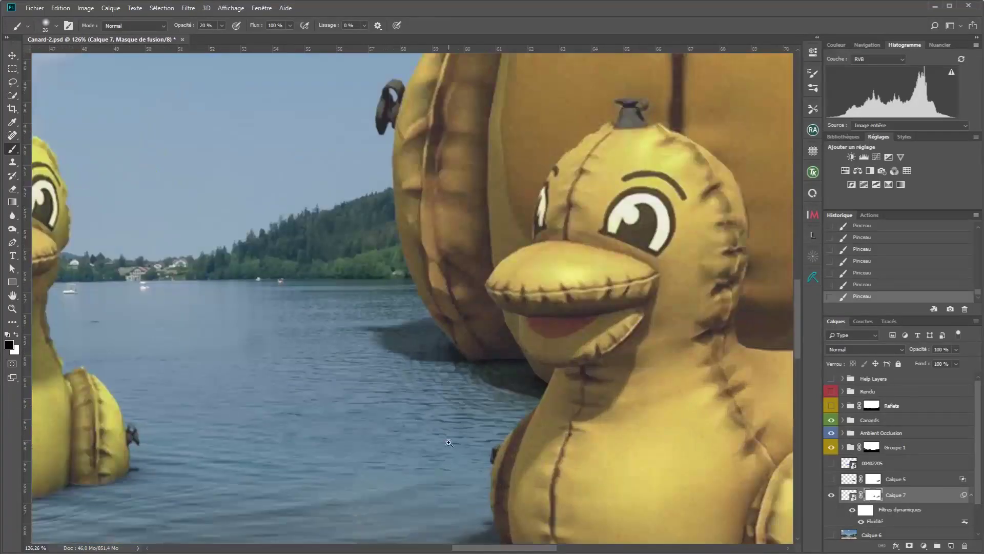
key("ctrl+0")
left_click(831, 496)
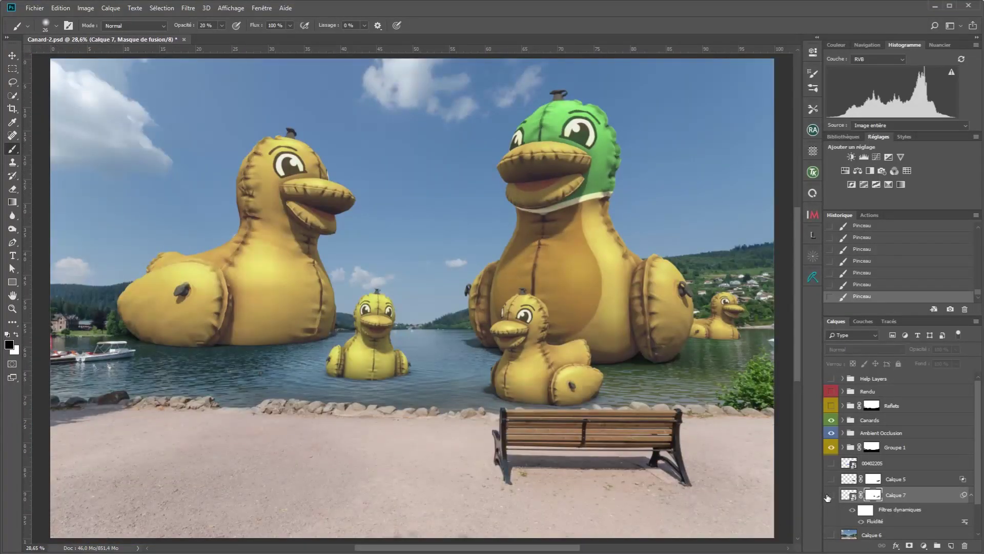
left_click(831, 495)
- In Calque 7's blending options, shift the split shadow threshold of Ce calque to fade out the layer's dark tones
double_click(930, 495)
left_click_drag(626, 67, 563, 67)
left_click_drag(404, 242, 457, 245)
left_click(656, 88)
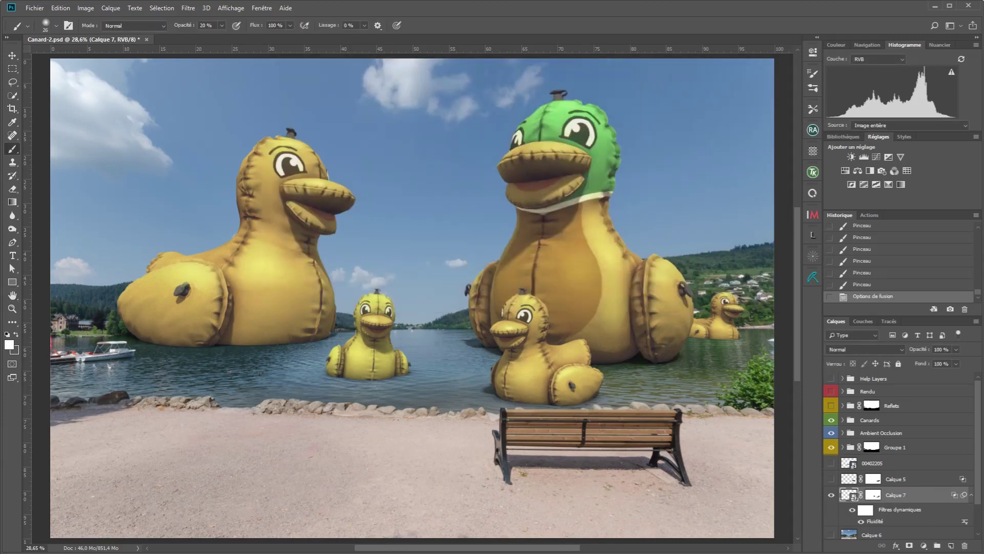
- Reopen Calque 7's Fluidité filter and push the water further around the green-headed duck's wing with the size 591 brush
double_click(882, 522)
scroll(479, 325, "up", 3)
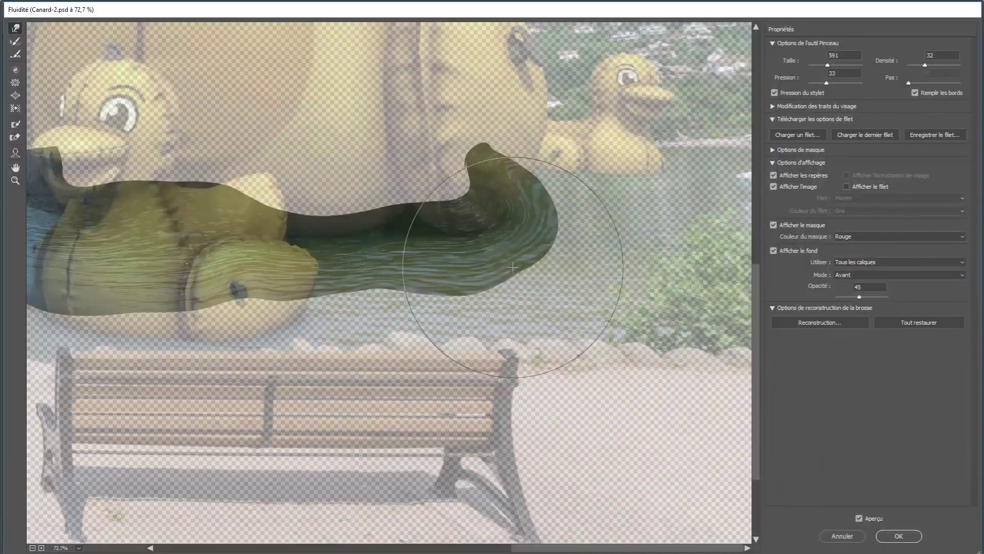
mouse_move(455, 341)
left_mouse_down()
mouse_move(501, 326)
mouse_move(554, 226)
left_mouse_up()
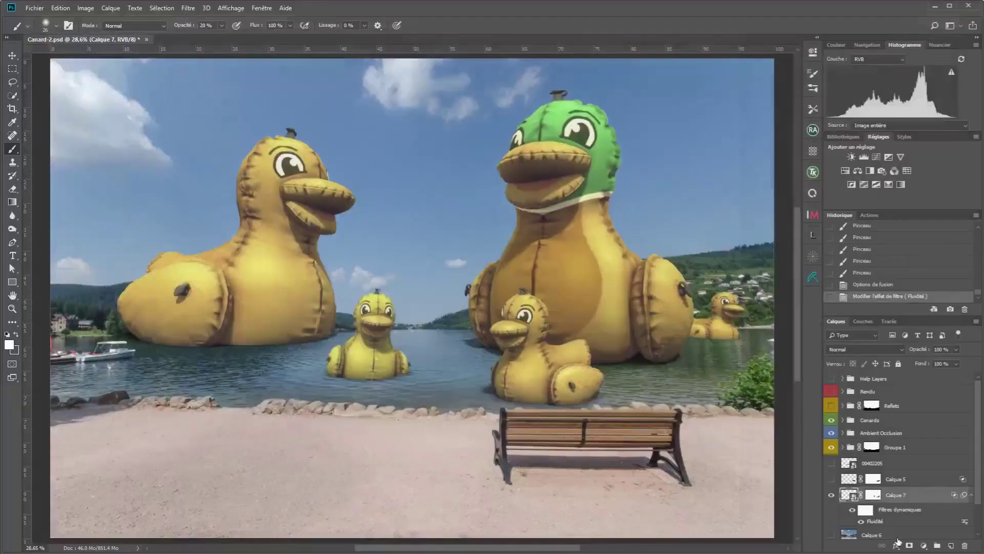
- Paint white on Calque 7's mask at 20% opacity around the front ducks to restore ripples, and compare with the mask disabled
left_click(873, 494)
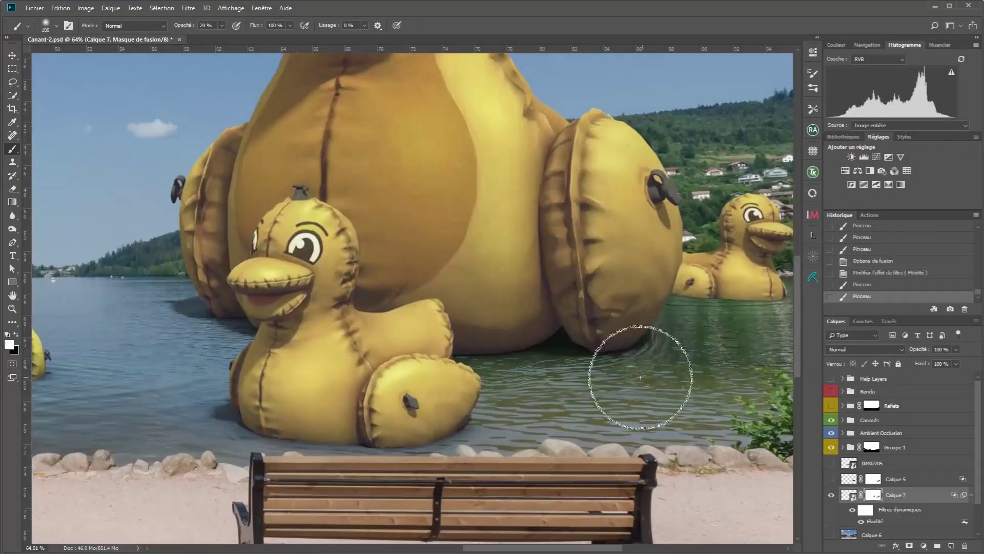
left_click(640, 378)
left_click_drag(176, 352, 172, 430)
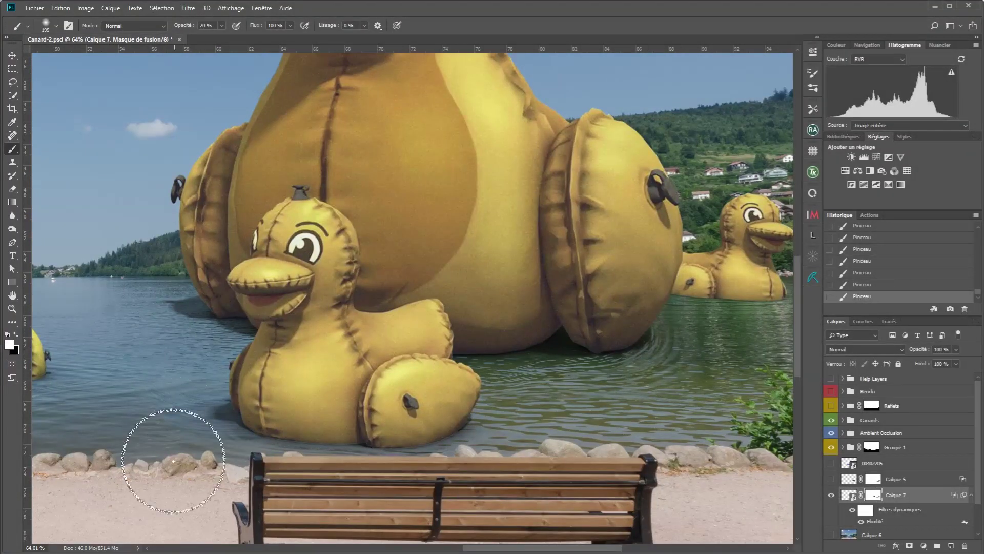
left_click(874, 494, "shift")
left_click(874, 494, "shift")
left_click(874, 495, "shift")
left_click(874, 495, "shift")
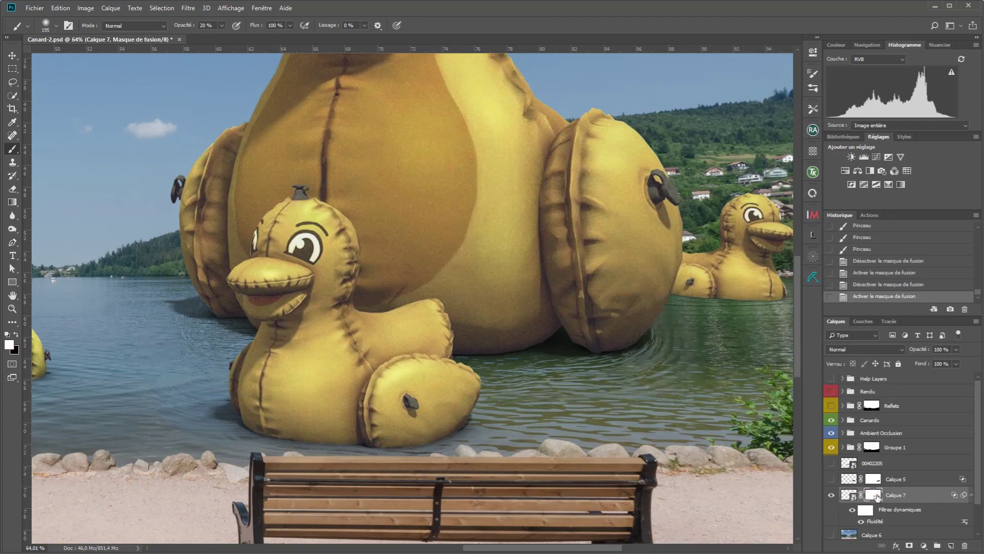
- Raise the Ce calque shadow threshold in Calque 7's blending options to blend the ripples more softly into the lake
double_click(923, 494)
left_click_drag(439, 244, 457, 242)
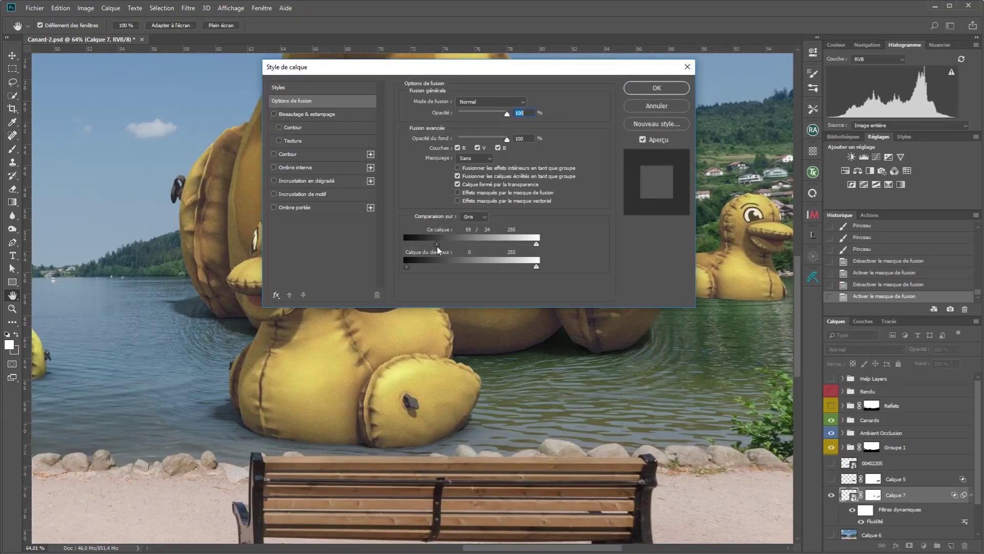
key("Return")
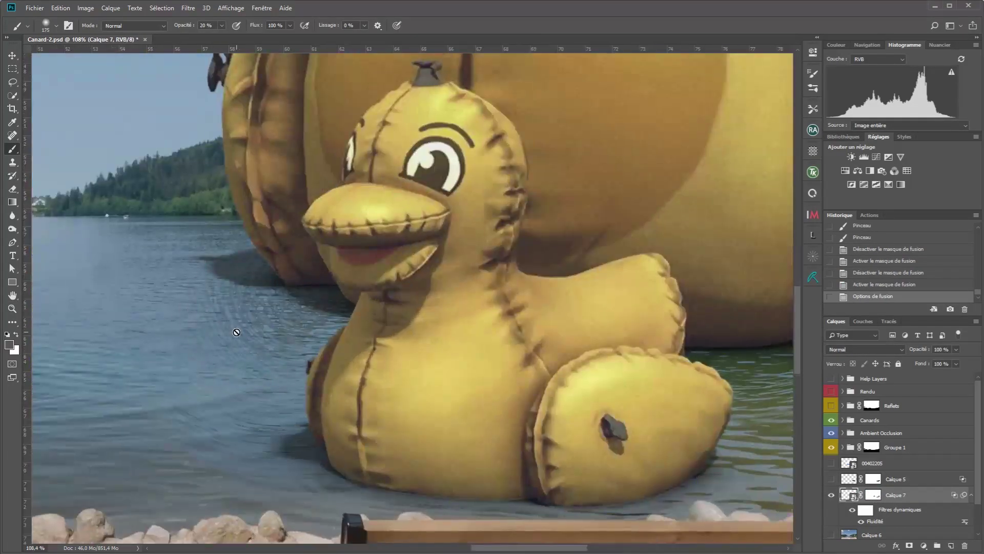
- Refine Calque 7's mask with a soft black brush at 100% opacity along the ripples beside the green-headed duck
left_click(874, 494)
mouse_move(220, 307)
left_mouse_down()
mouse_move(181, 335)
mouse_move(220, 313)
mouse_move(213, 292)
left_mouse_up()
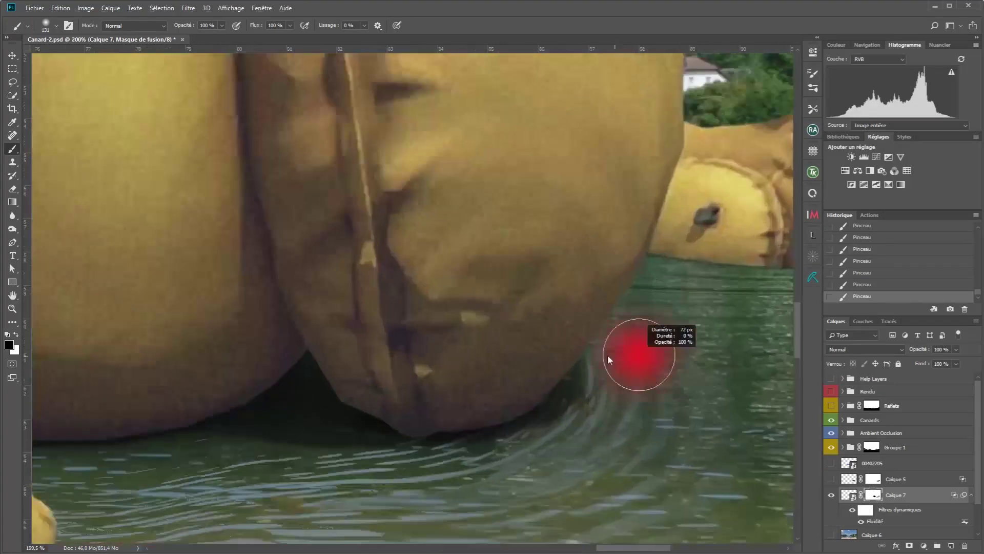
key("bracketleft")
key("bracketleft")
key("bracketleft")
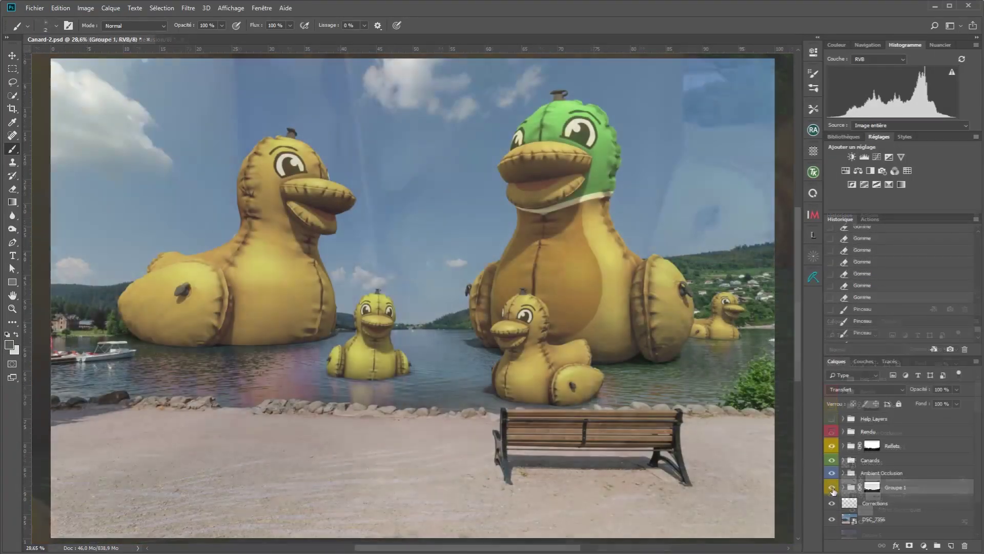
- Compare the lake composite with the Groupe 1 layer group hidden and shown
left_click(832, 489)
left_click(832, 488)
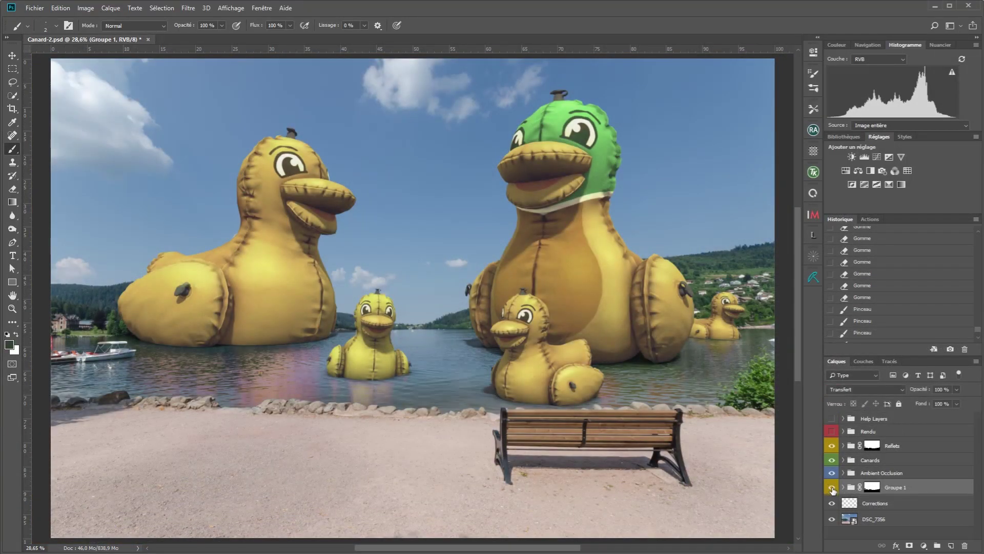
left_click(832, 488)
left_click(832, 488)
left_click(833, 488)
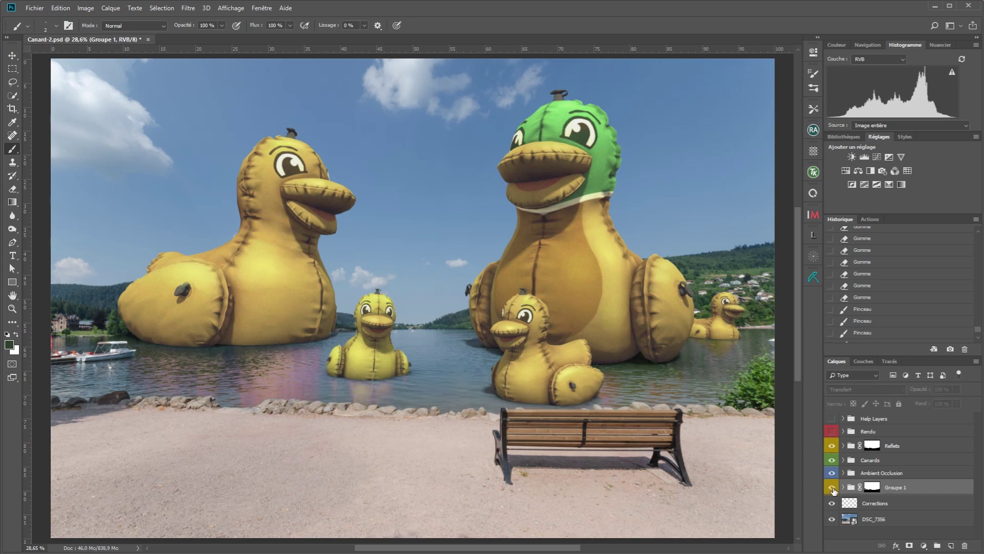
left_click(832, 488)
left_click(833, 489)
left_click(832, 488)
left_click(832, 488)
left_click(833, 489)
left_click(832, 488)
left_click(832, 488)
left_click(832, 488)
left_click(832, 488)
left_click(833, 488)
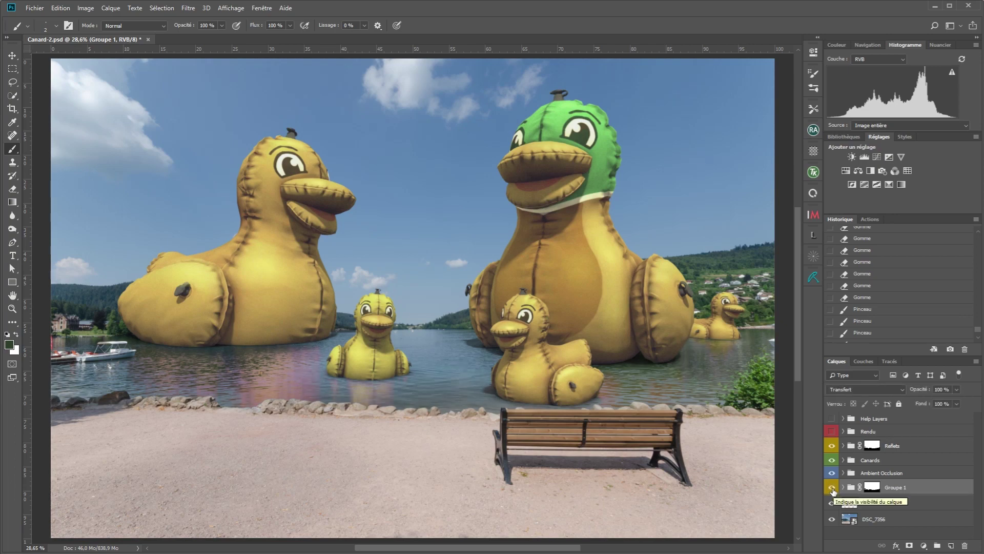